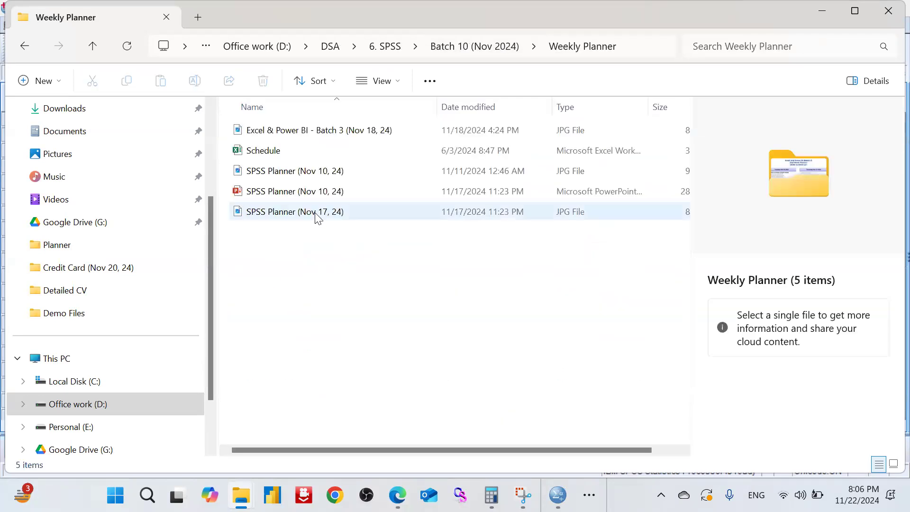
# - Open the image SPSS Planner (Nov 17, 24) from the Weekly Planner folder and review the second-week topics
pyautogui.click(317, 217)
pyautogui.doubleClick(316, 217)
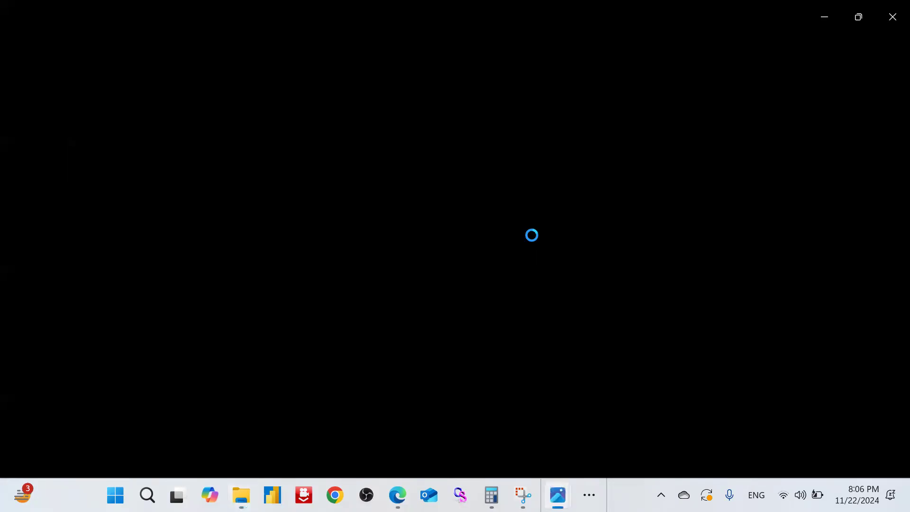
pyautogui.scroll(3, 581, 318)
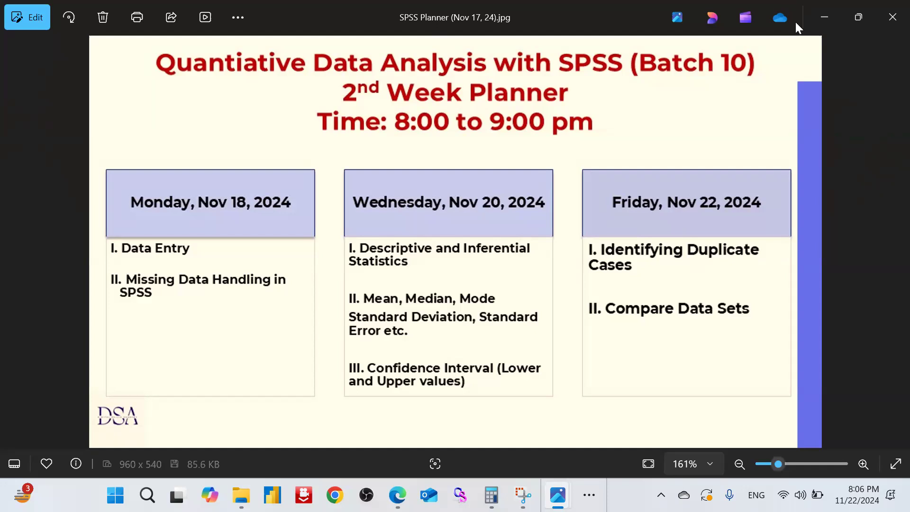
# - Switch to the Household Survey dataset in the SPSS Statistics Data Editor
pyautogui.click(589, 495)
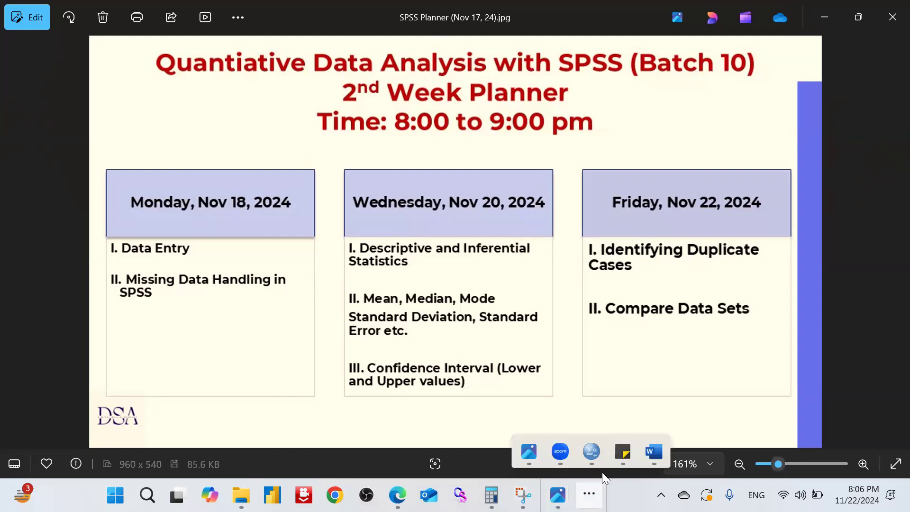
pyautogui.moveTo(602, 458)
pyautogui.click(637, 384)
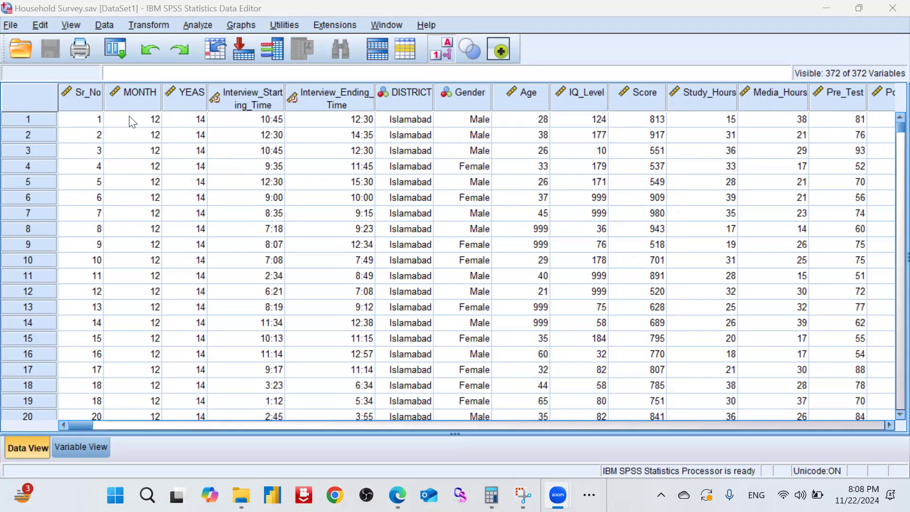
# - Examine the Sr_No, interview starting time, interview ending time and DISTRICT variables as possible sources of duplicate cases
pyautogui.click(81, 107)
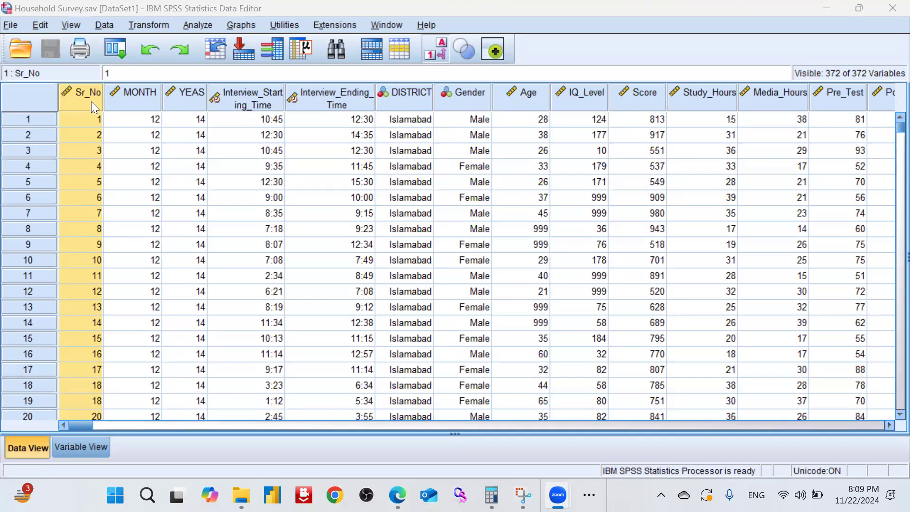
pyautogui.moveTo(77, 103)
pyautogui.click(265, 97)
pyautogui.click(344, 98)
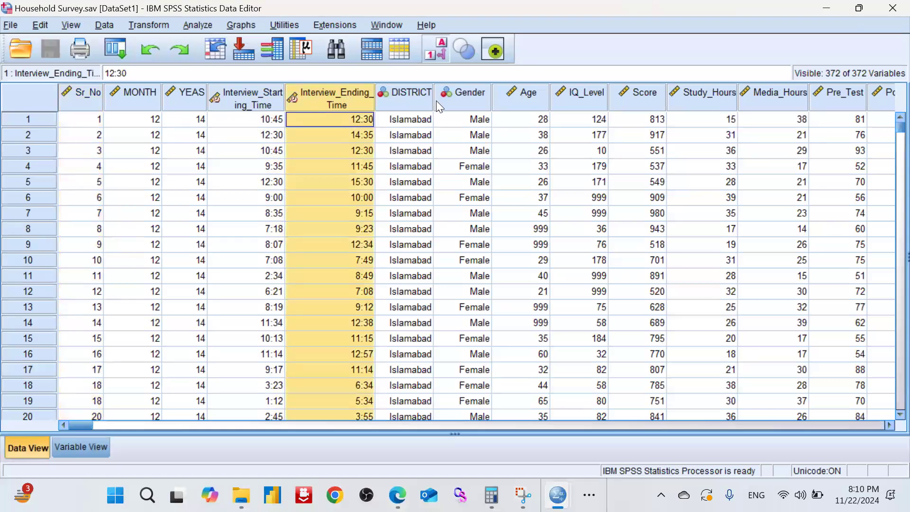
pyautogui.click(405, 98)
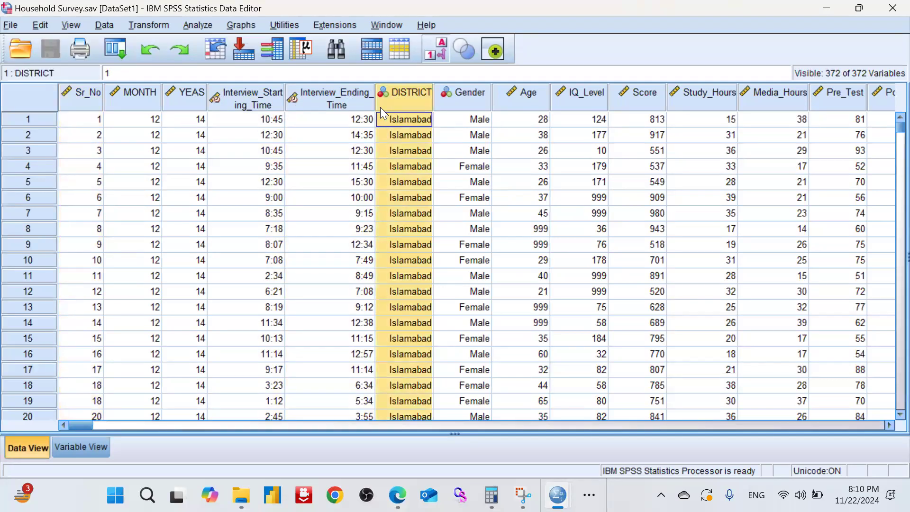
# - Create a duplicate serial number by setting Sr_No in row 164 to 223, matching row 161
pyautogui.click(76, 101)
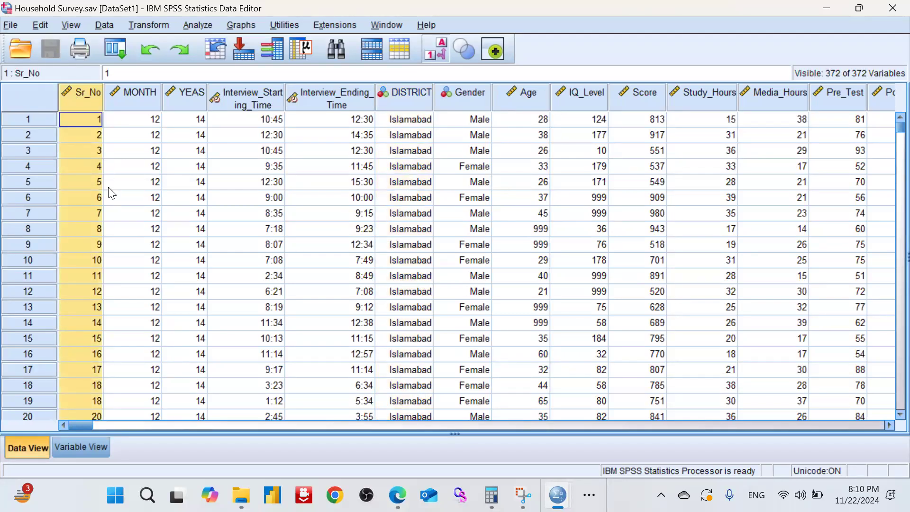
pyautogui.scroll(-11, 115, 195)
pyautogui.scroll(-20, 115, 199)
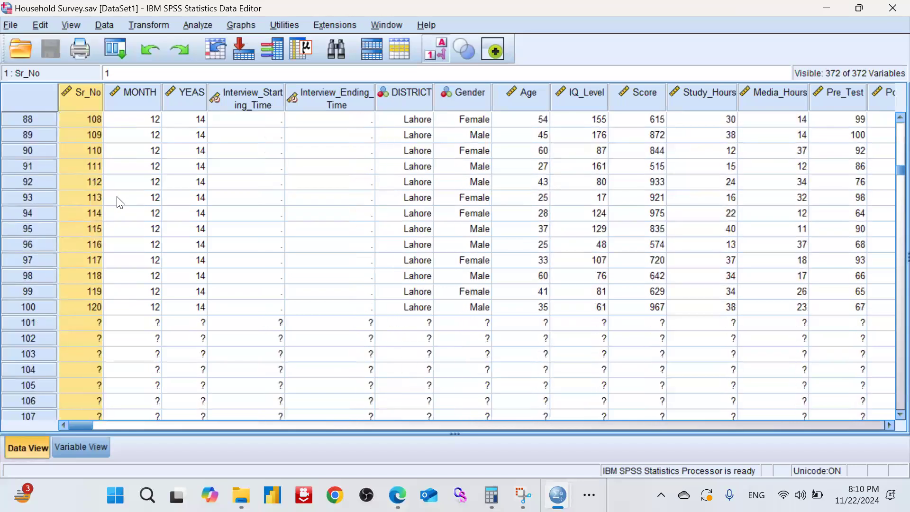
pyautogui.scroll(-5, 112, 230)
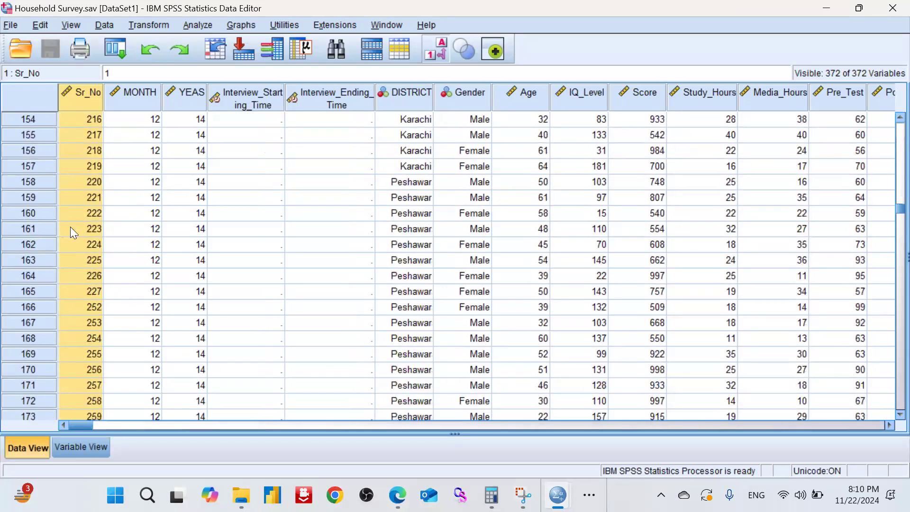
pyautogui.click(76, 228)
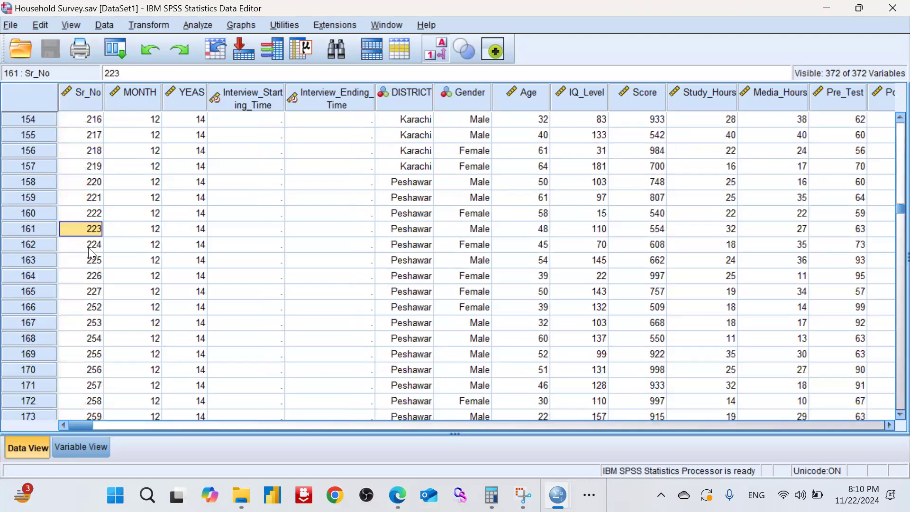
pyautogui.click(86, 280)
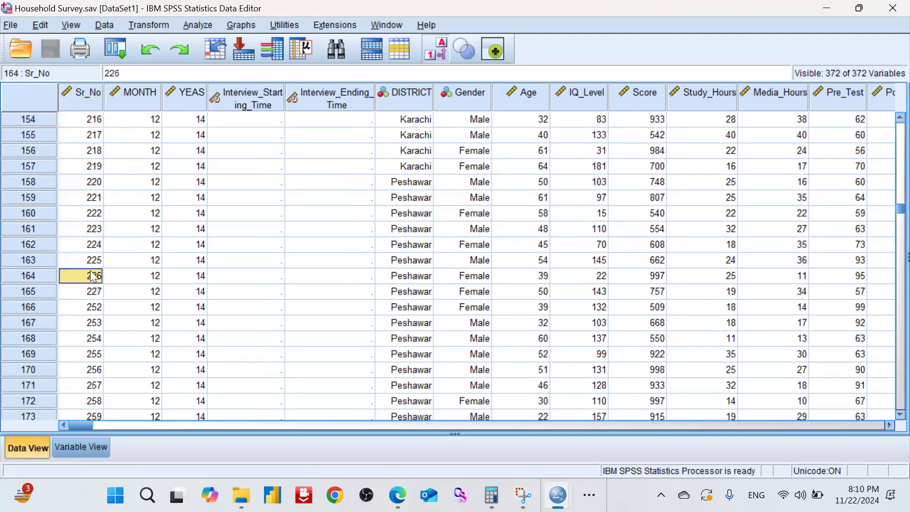
pyautogui.click(94, 232)
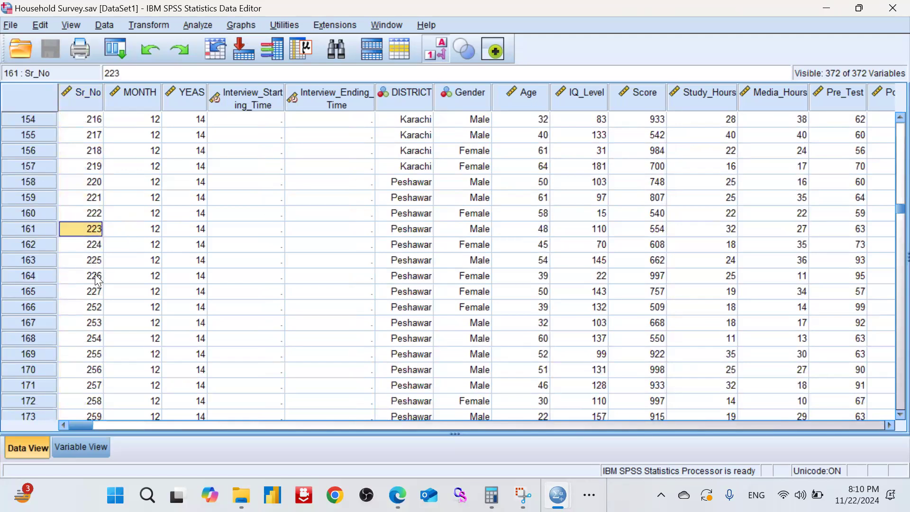
pyautogui.click(98, 280)
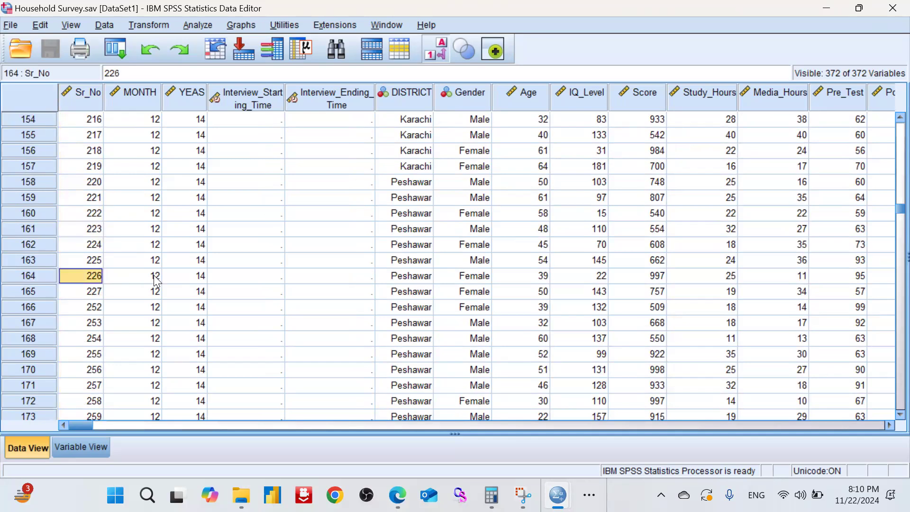
pyautogui.write('223')
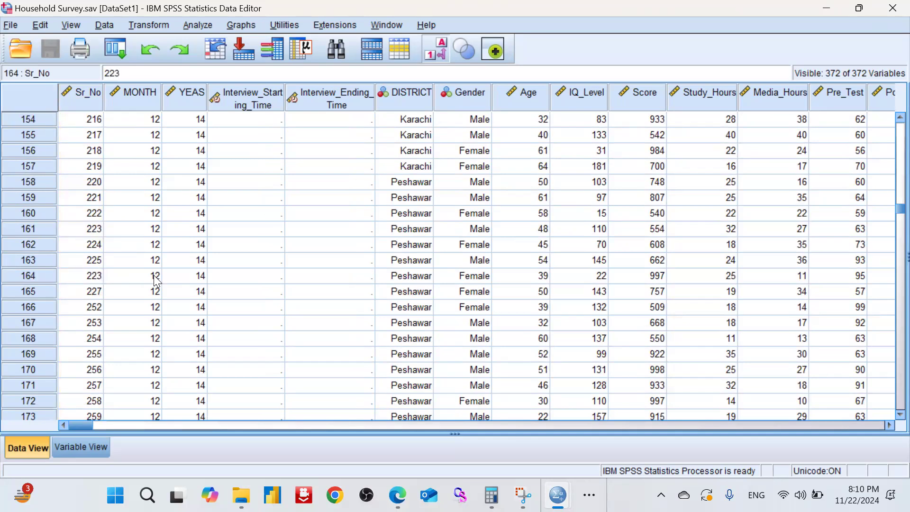
pyautogui.press('Return')
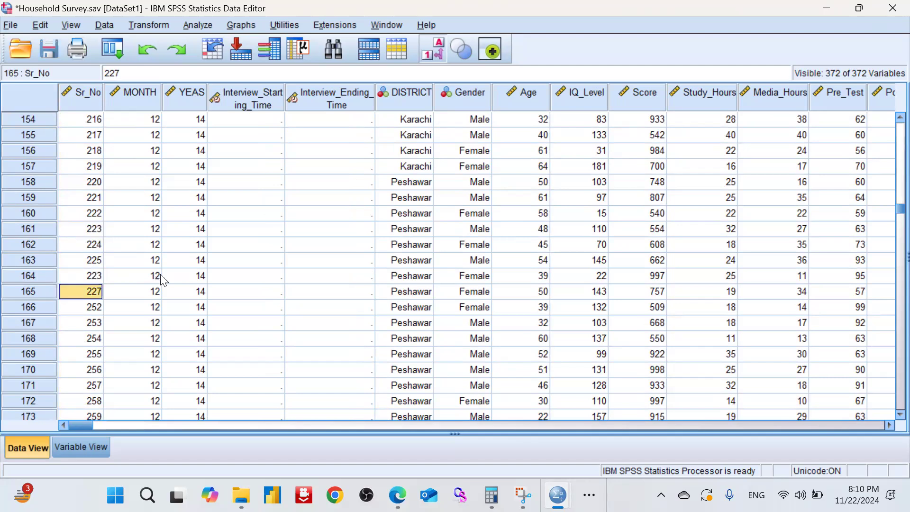
# - Create another duplicate by setting Sr_No in row 186 to 271, matching the row above it
pyautogui.scroll(-6, 146, 294)
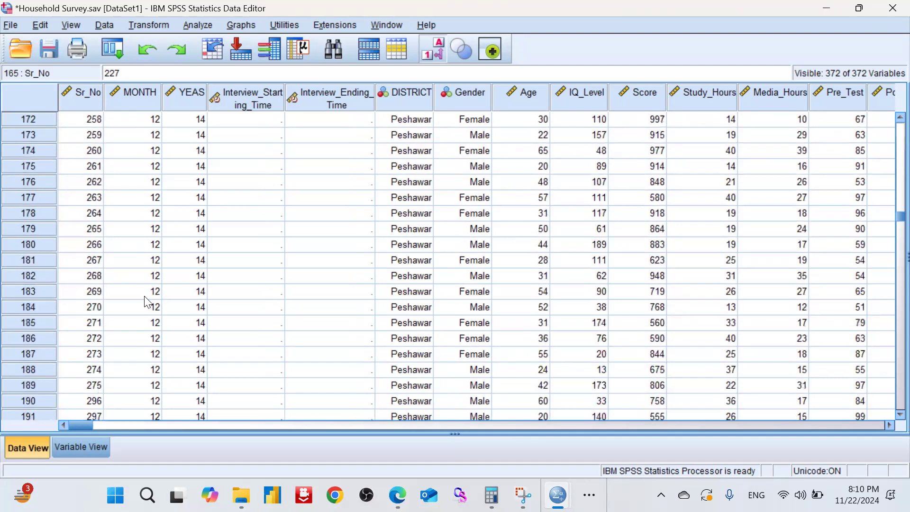
pyautogui.click(91, 339)
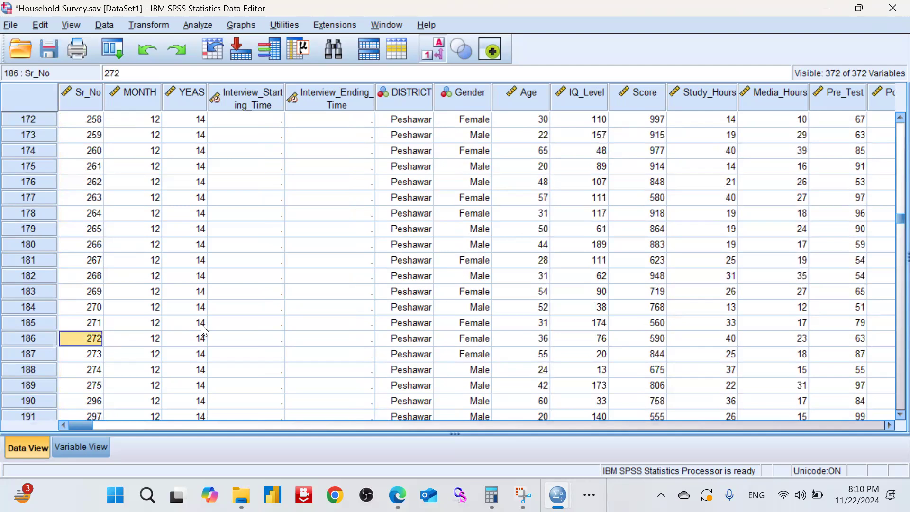
pyautogui.write('272')
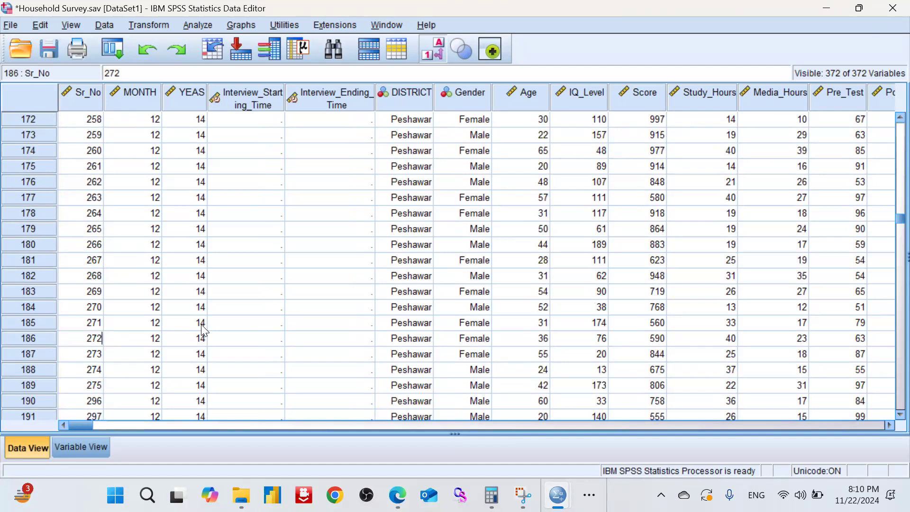
pyautogui.press('BackSpace')
pyautogui.write('1')
pyautogui.press('Return')
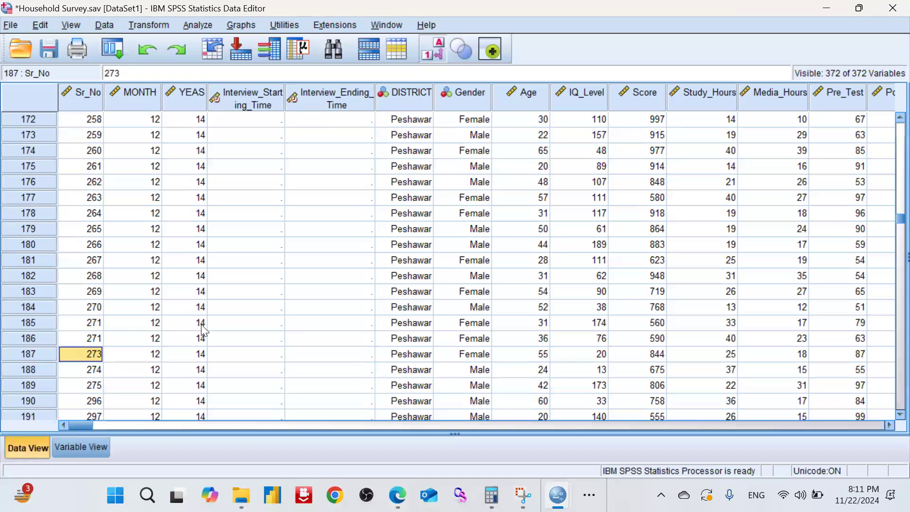
# - Start Identify Duplicate Cases and define the matching cases by HH Serial Number [Sr_No]
pyautogui.click(75, 106)
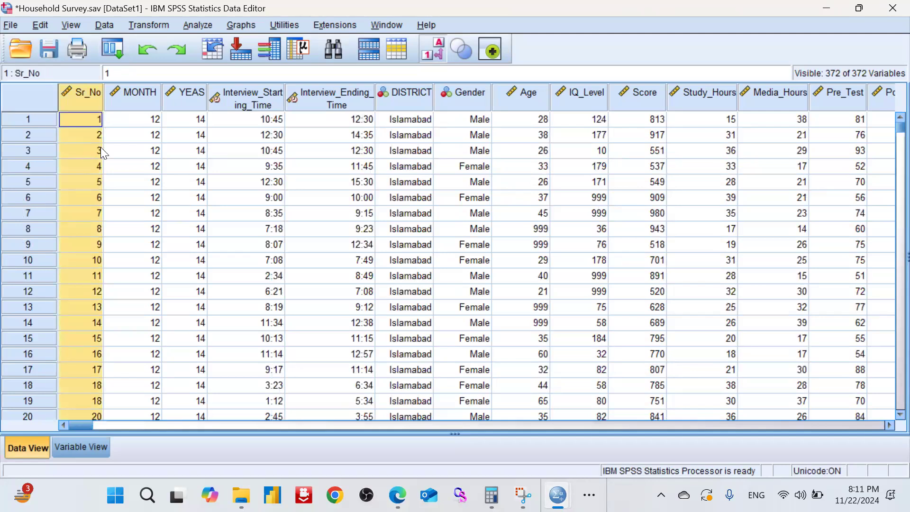
pyautogui.scroll(-4, 101, 154)
pyautogui.scroll(4, 101, 154)
pyautogui.click(194, 28)
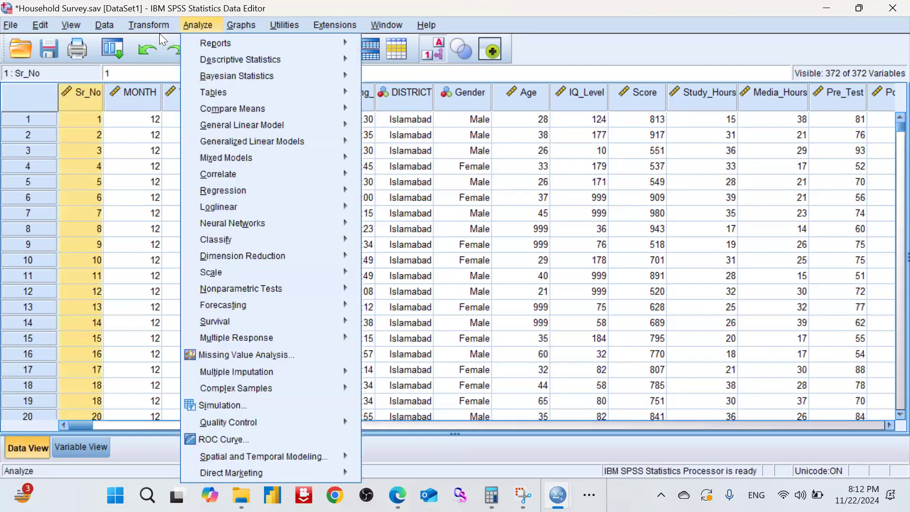
pyautogui.moveTo(119, 26)
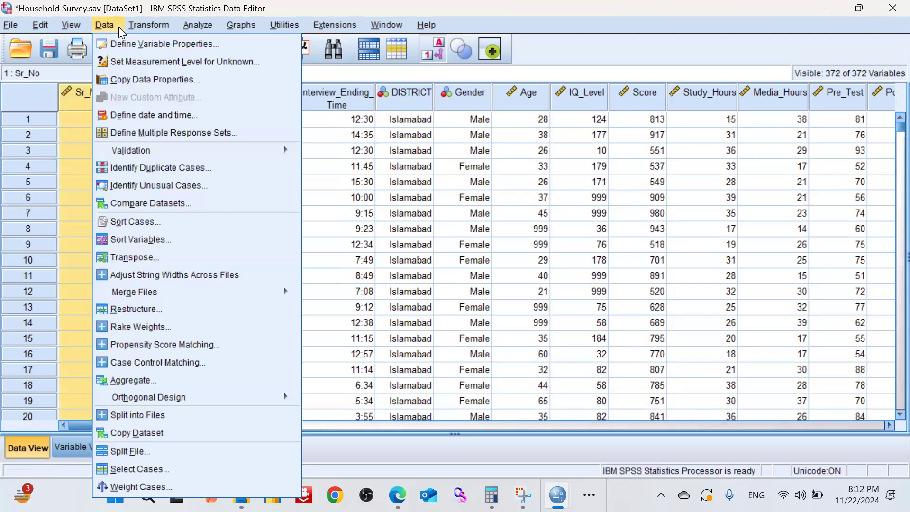
pyautogui.click(184, 171)
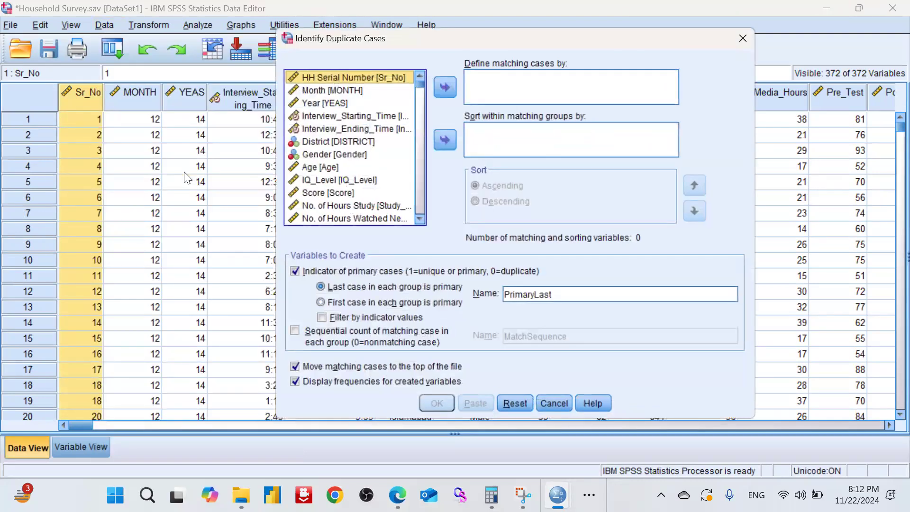
pyautogui.hotkey('ctrl', 'a')
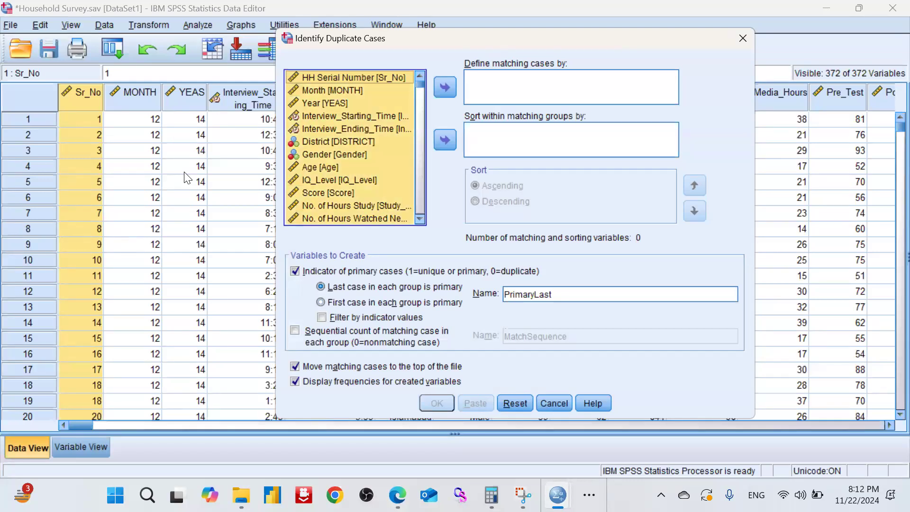
pyautogui.click(355, 163)
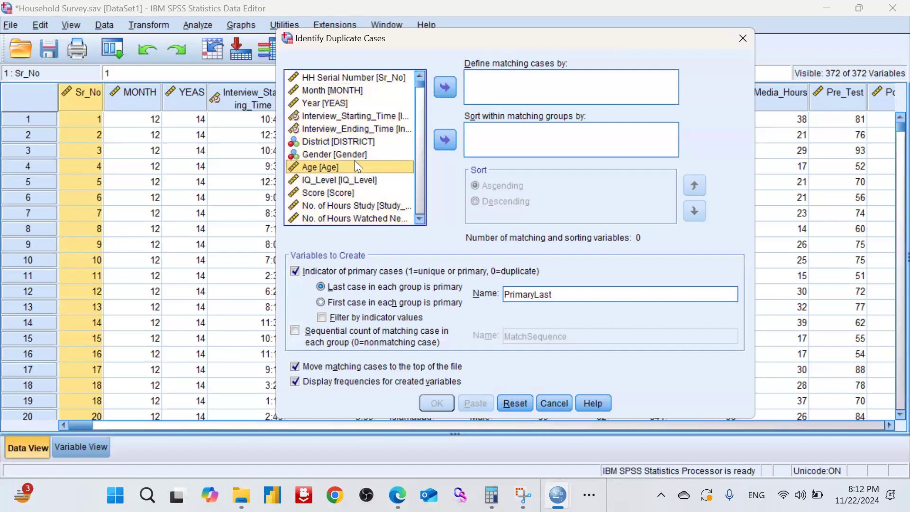
pyautogui.click(518, 91)
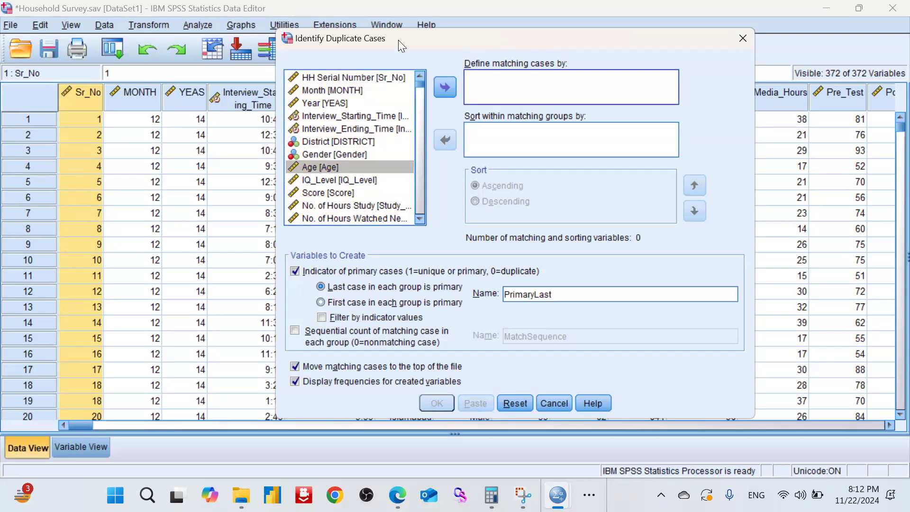
pyautogui.moveTo(399, 40); pyautogui.dragTo(467, 45)
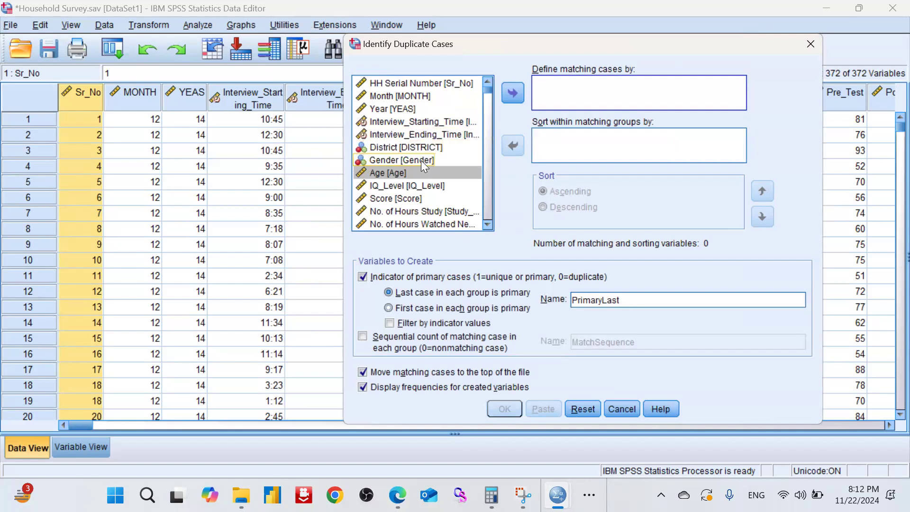
pyautogui.click(405, 83)
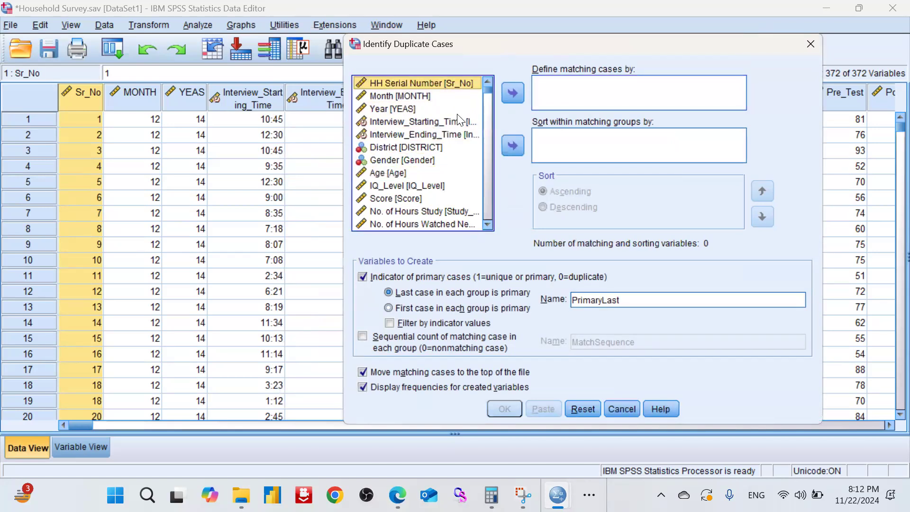
pyautogui.click(512, 92)
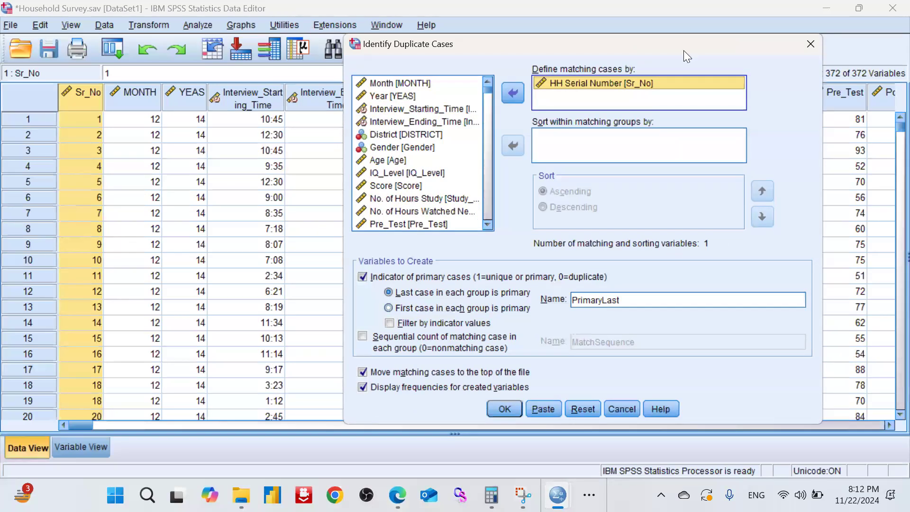
# - Name the primary-case indicator variable Duplicate_Serial_NO and run the duplicate-case identification
pyautogui.moveTo(690, 46); pyautogui.dragTo(598, 34)
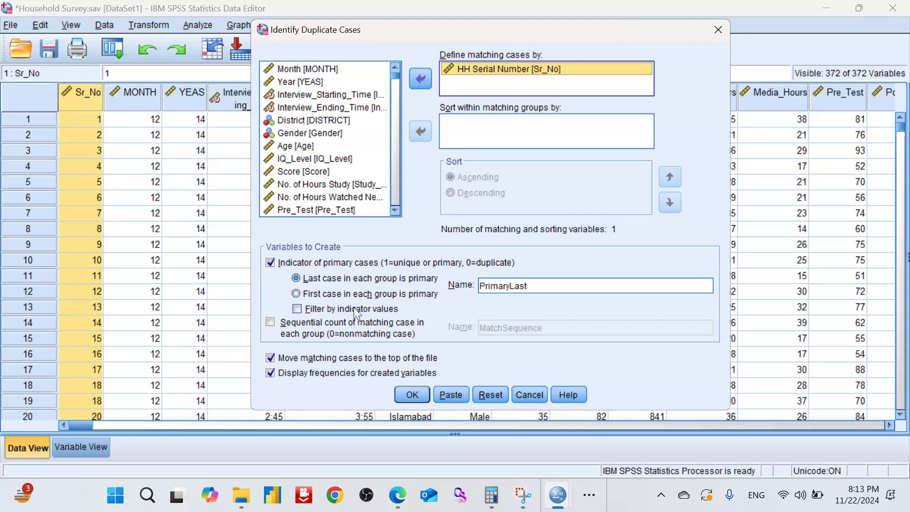
pyautogui.click(475, 285)
pyautogui.moveTo(475, 285); pyautogui.dragTo(539, 286)
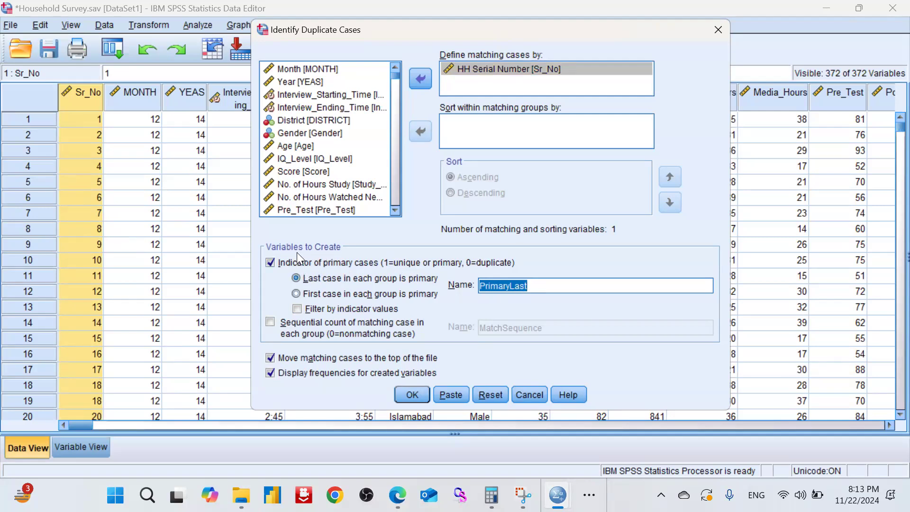
pyautogui.moveTo(550, 285); pyautogui.dragTo(448, 285)
pyautogui.write('Dup')
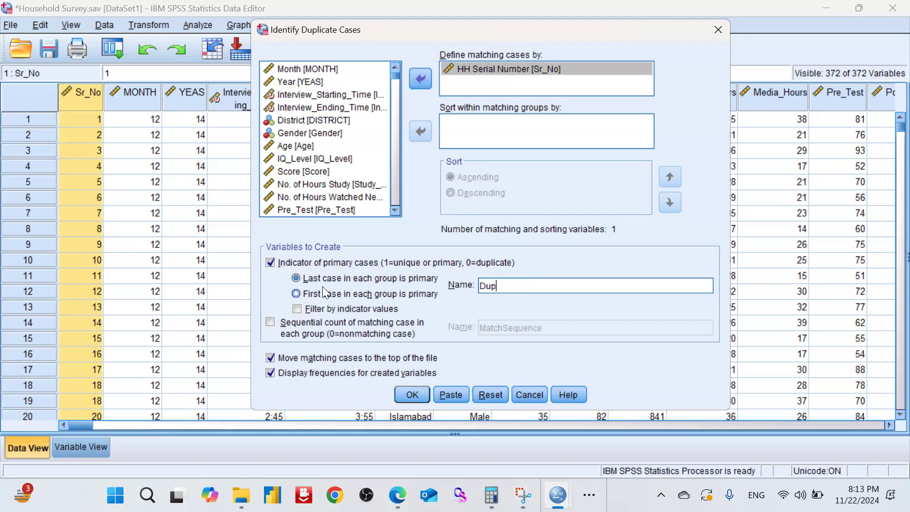
pyautogui.write('licate_Serial_NO')
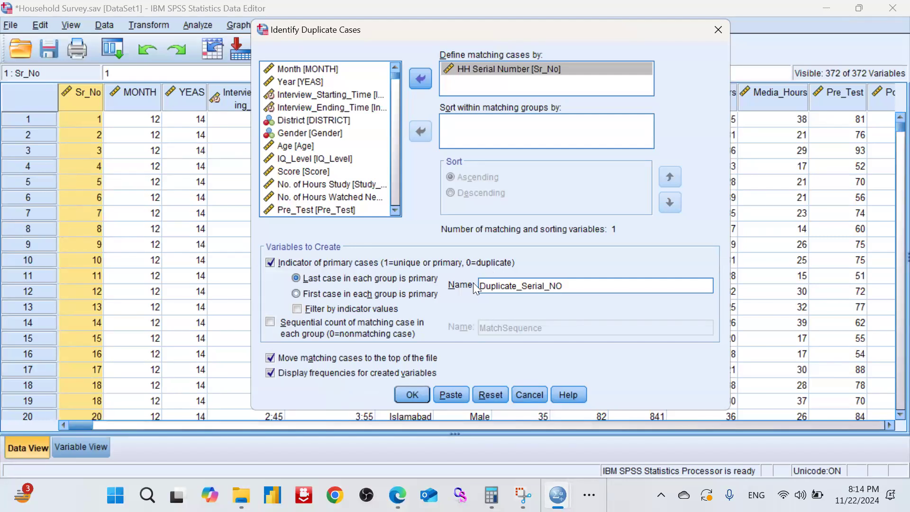
pyautogui.click(412, 394)
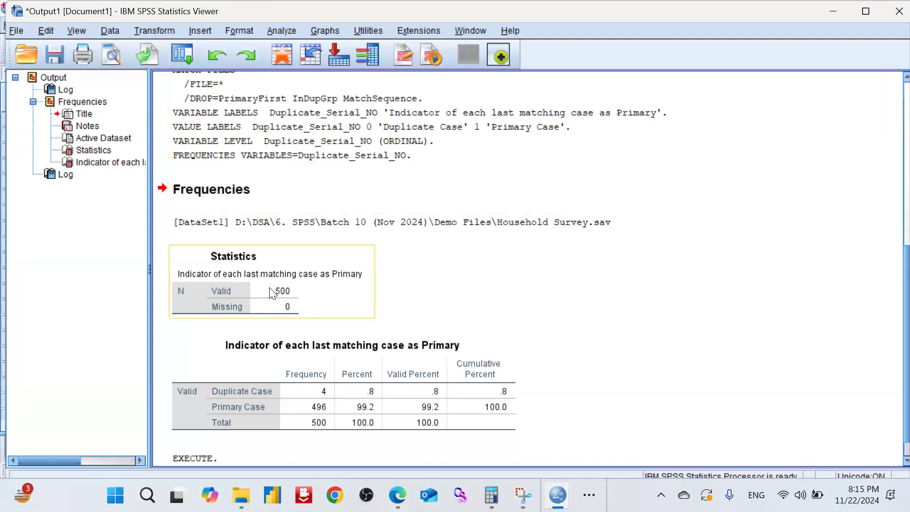
# - Examine the Statistics and Indicator of each last matching case as Primary tables for the duplicate and primary case counts
pyautogui.scroll(-1, 317, 291)
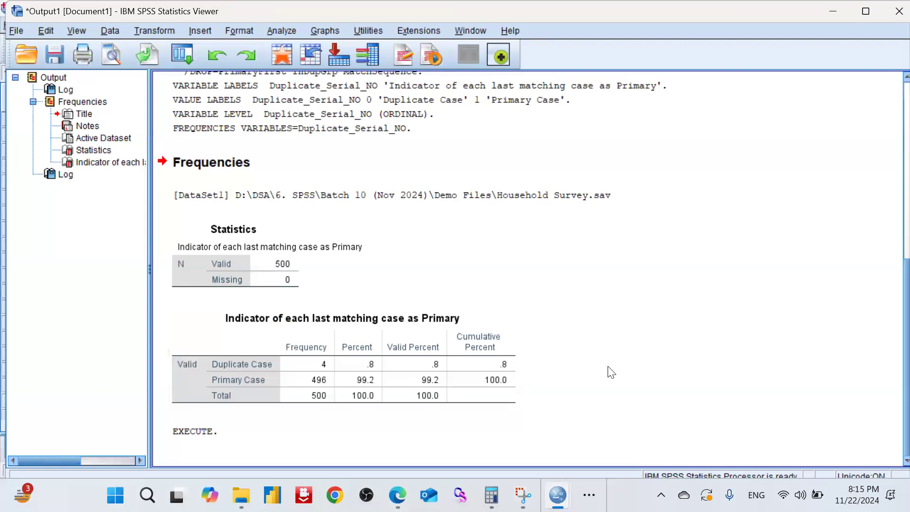
pyautogui.click(284, 256)
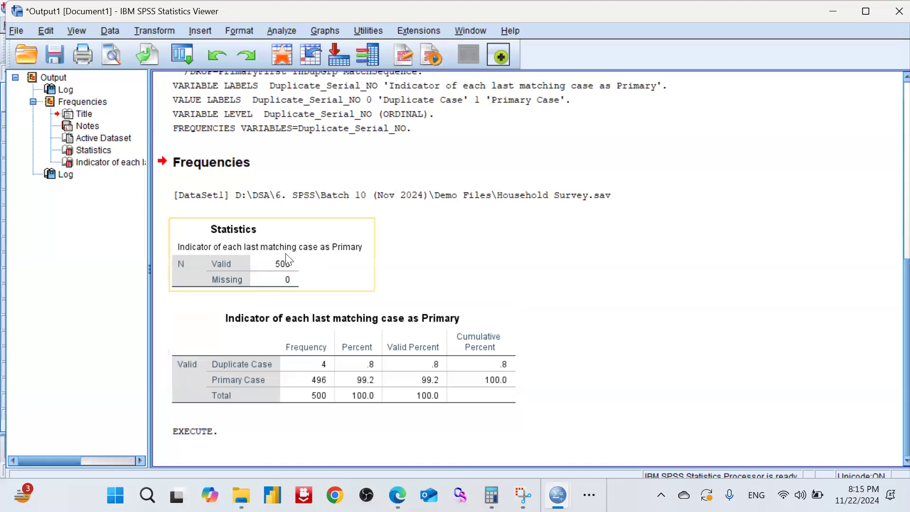
pyautogui.click(300, 276)
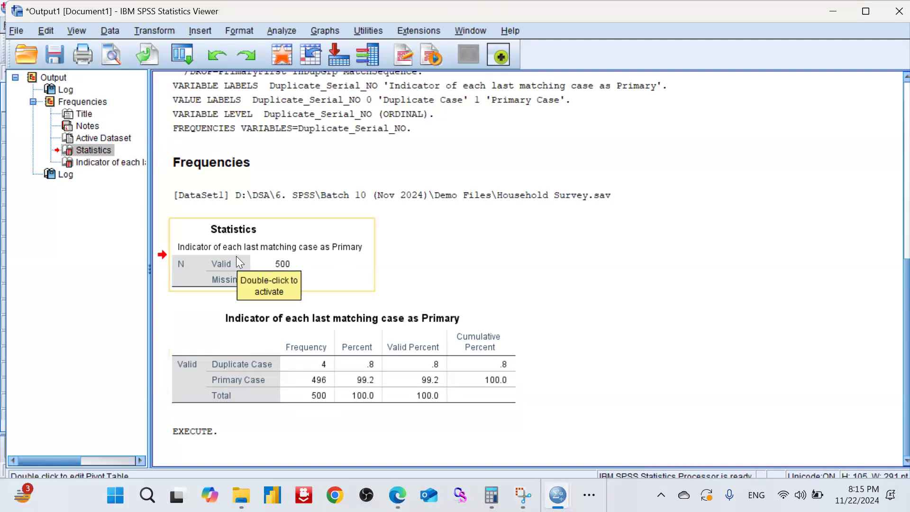
pyautogui.click(334, 386)
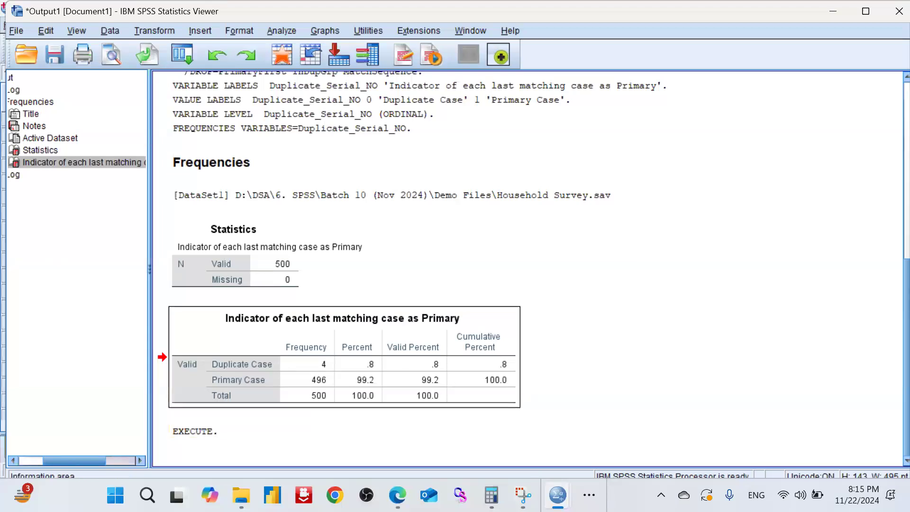
# - Switch to the Household Survey data editor, find Duplicate_Serial_NO in the variable definitions and widen the Name column to show full names
pyautogui.moveTo(557, 495)
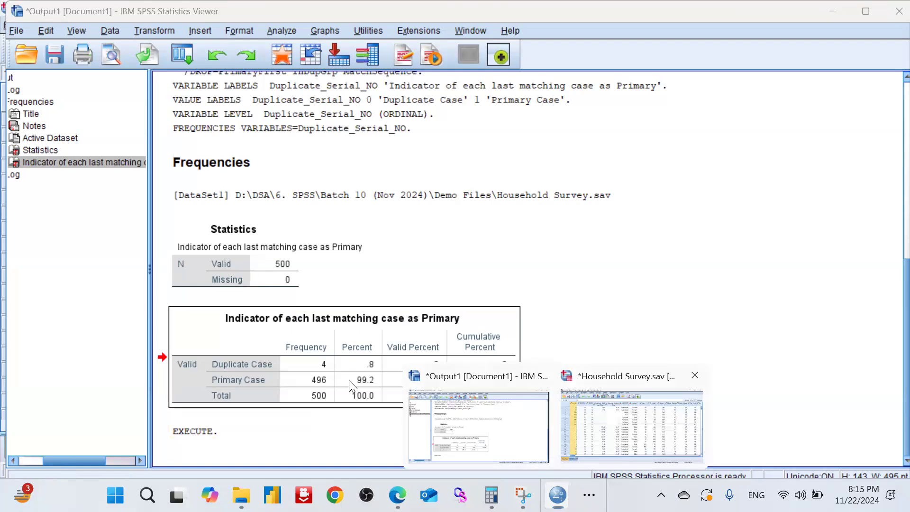
pyautogui.click(631, 417)
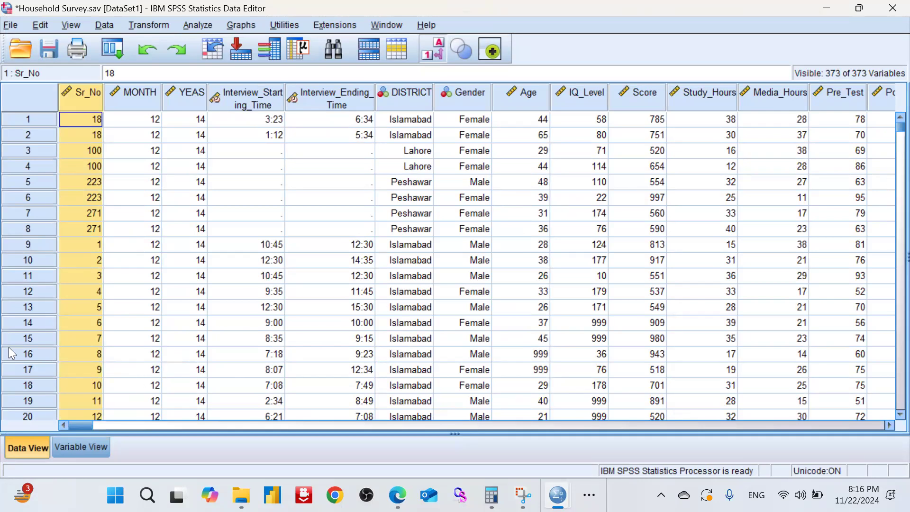
pyautogui.click(83, 446)
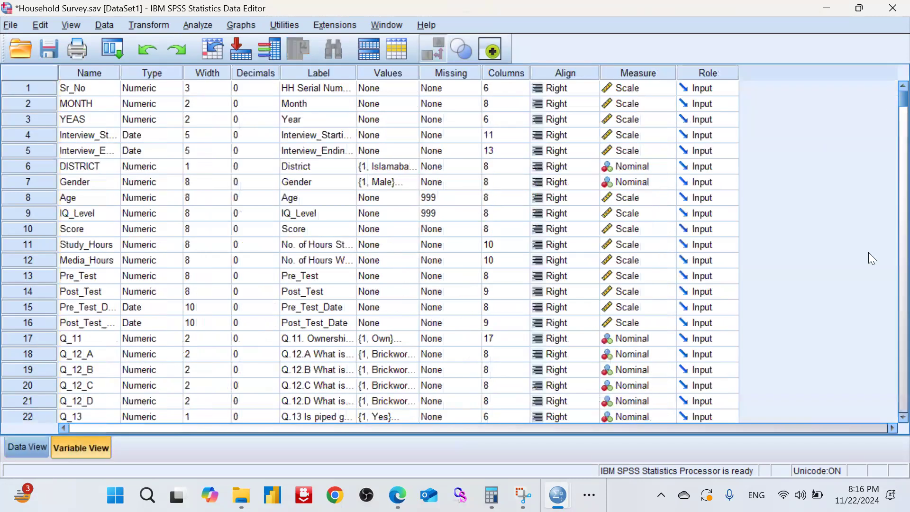
pyautogui.scroll(-20, 885, 361)
pyautogui.scroll(-15, 885, 386)
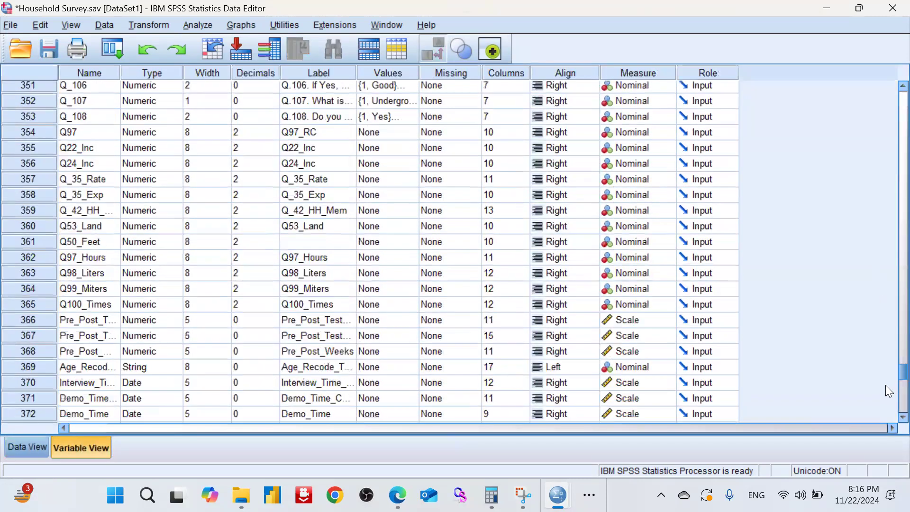
pyautogui.scroll(2, 138, 116)
pyautogui.moveTo(118, 75); pyautogui.dragTo(182, 88)
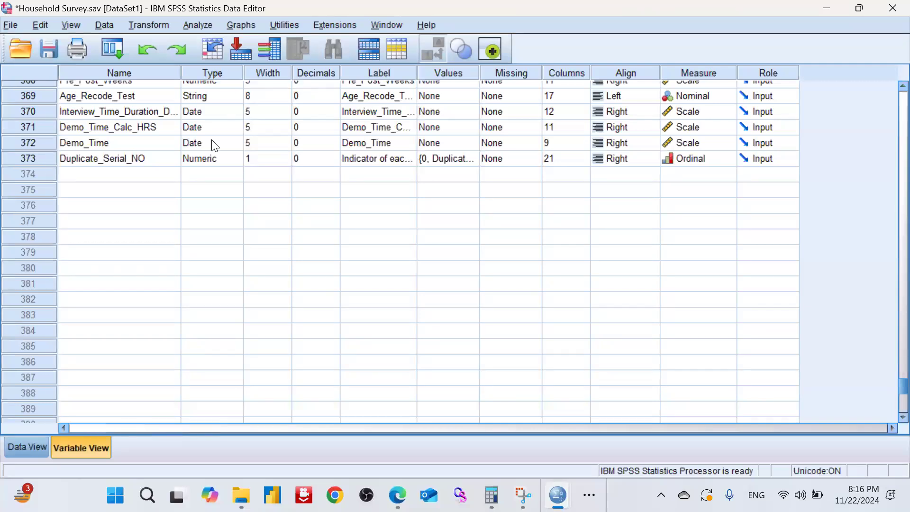
# - Review the value labels of Duplicate_Serial_NO and set its measurement level to Nominal
pyautogui.click(474, 158)
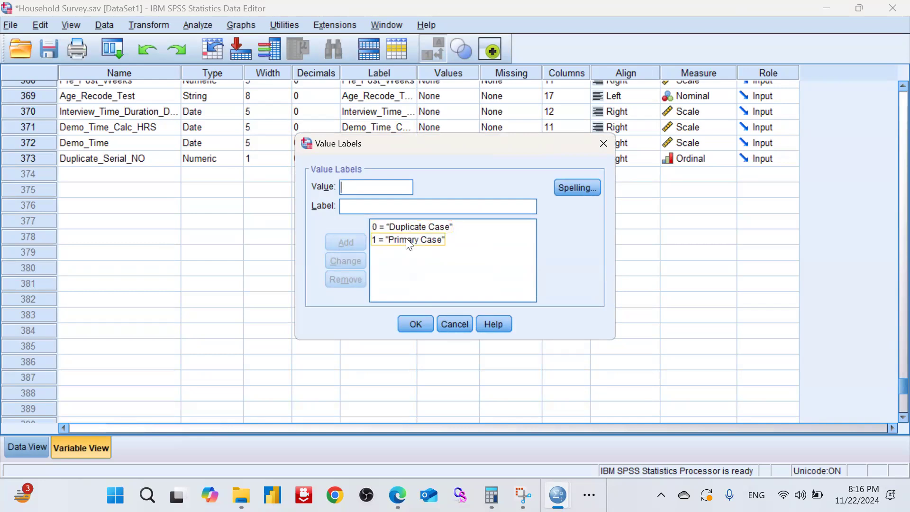
pyautogui.click(428, 323)
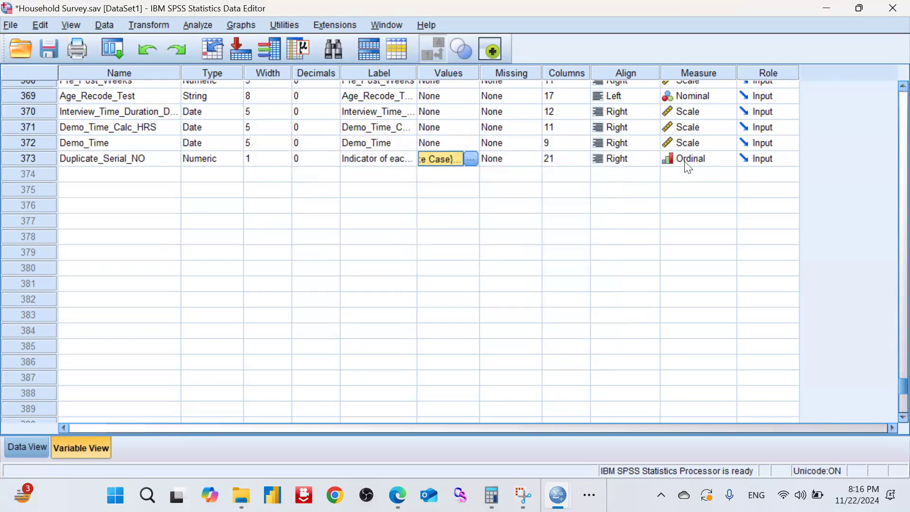
pyautogui.click(715, 161)
pyautogui.click(708, 202)
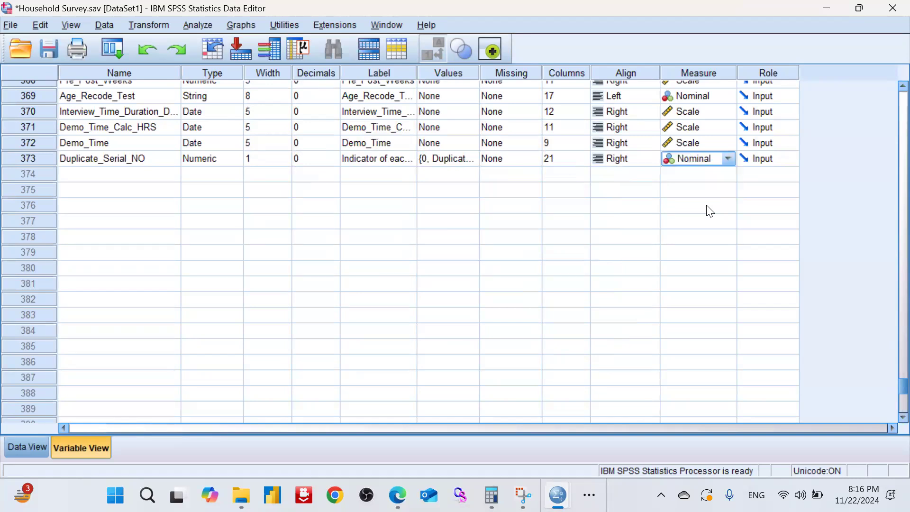
pyautogui.click(476, 160)
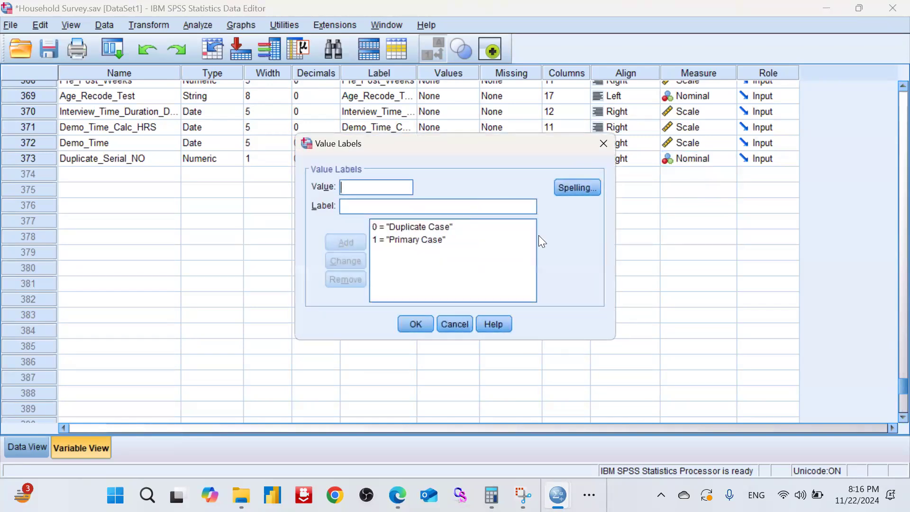
pyautogui.click(603, 144)
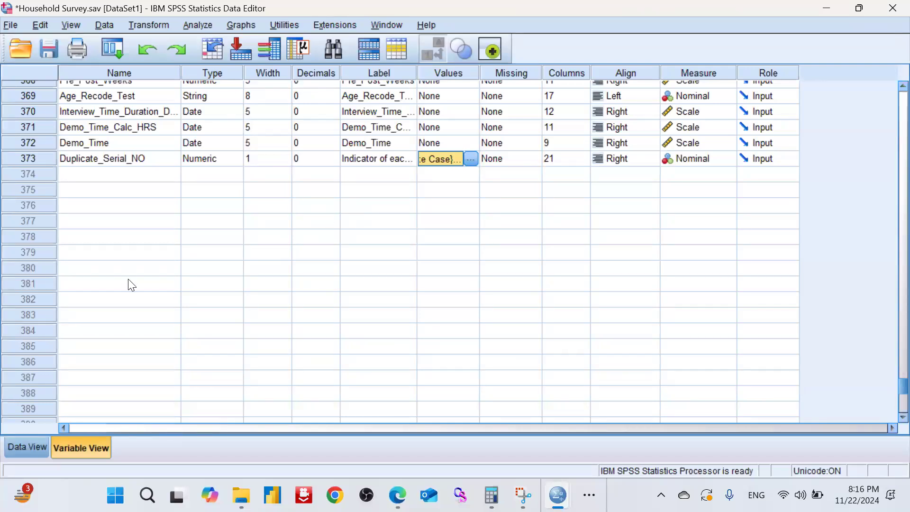
# - Go to the Duplicate_Serial_NO column in the data and view it beside the neighbouring variables
pyautogui.click(35, 155)
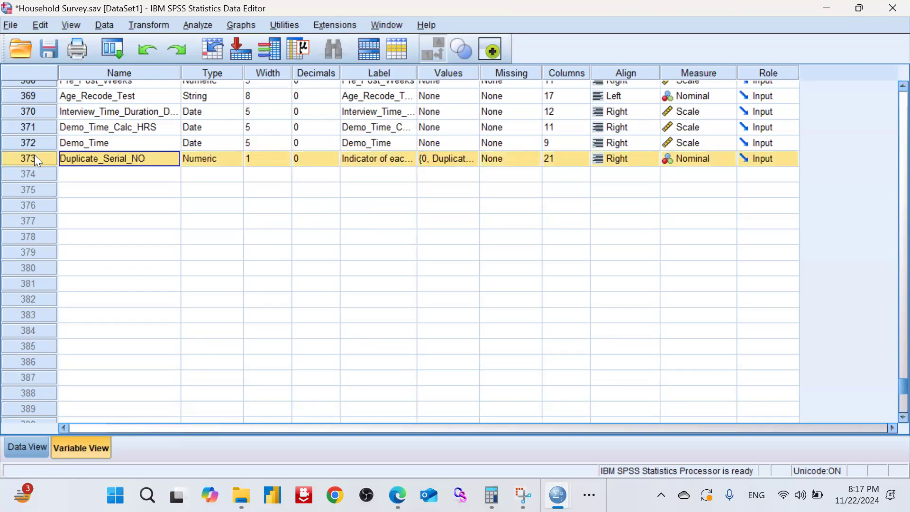
pyautogui.doubleClick(34, 155)
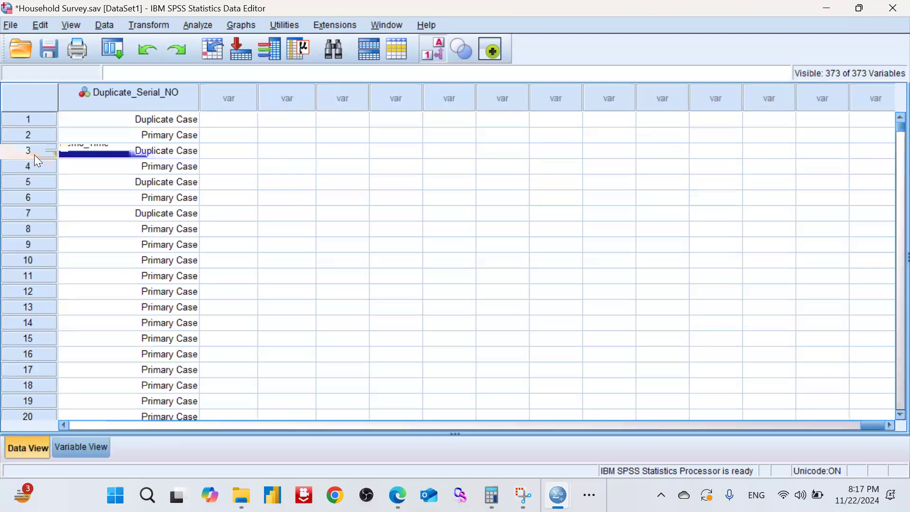
pyautogui.click(157, 107)
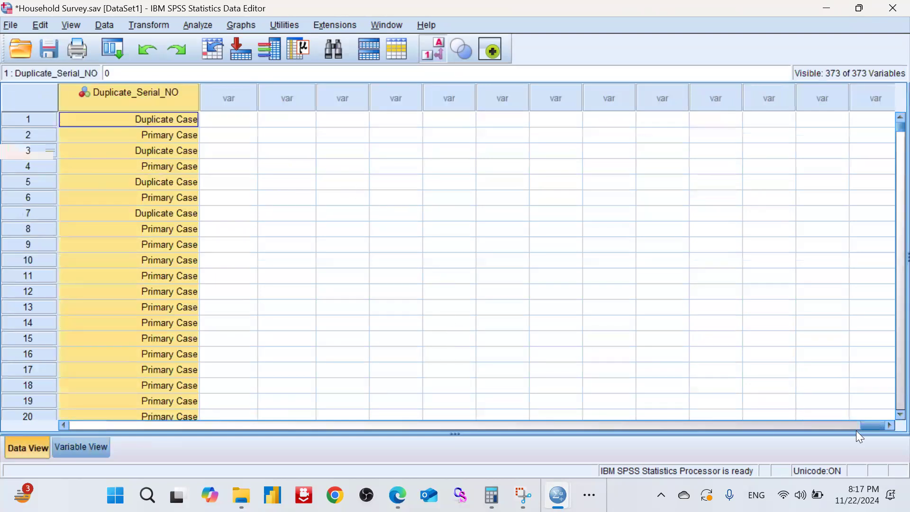
pyautogui.moveTo(868, 422); pyautogui.dragTo(856, 421)
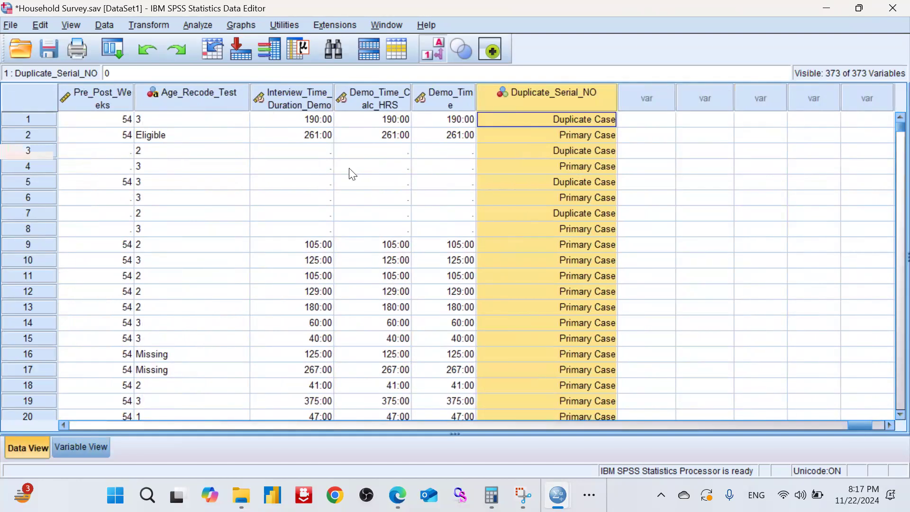
# - Split the data grid into panes and remove the horizontal divider, keeping only two side-by-side panes
pyautogui.click(387, 26)
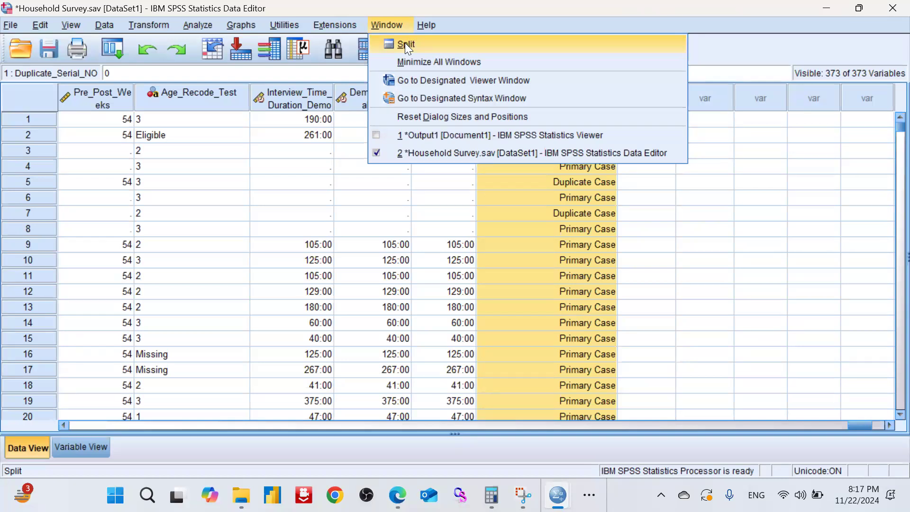
pyautogui.click(405, 44)
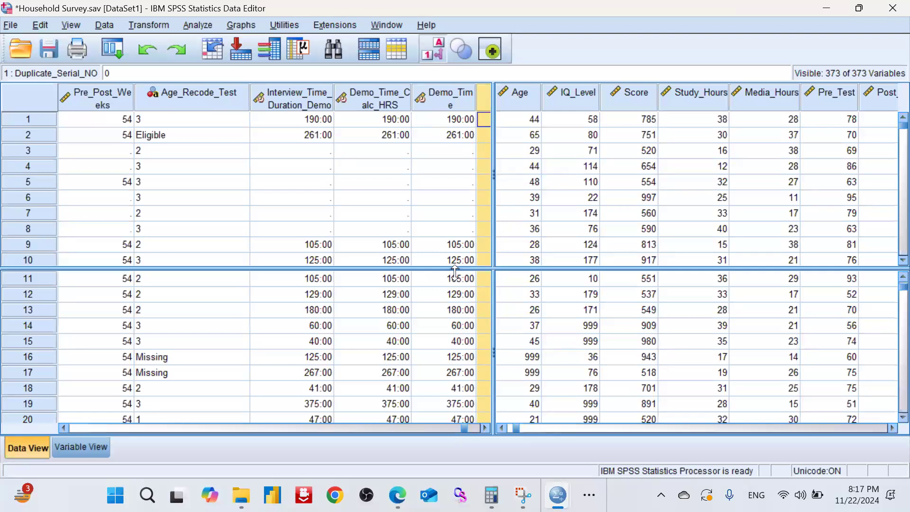
pyautogui.moveTo(427, 423)
pyautogui.mouseDown()
pyautogui.moveTo(426, 436)
pyautogui.moveTo(432, 426)
pyautogui.mouseUp()
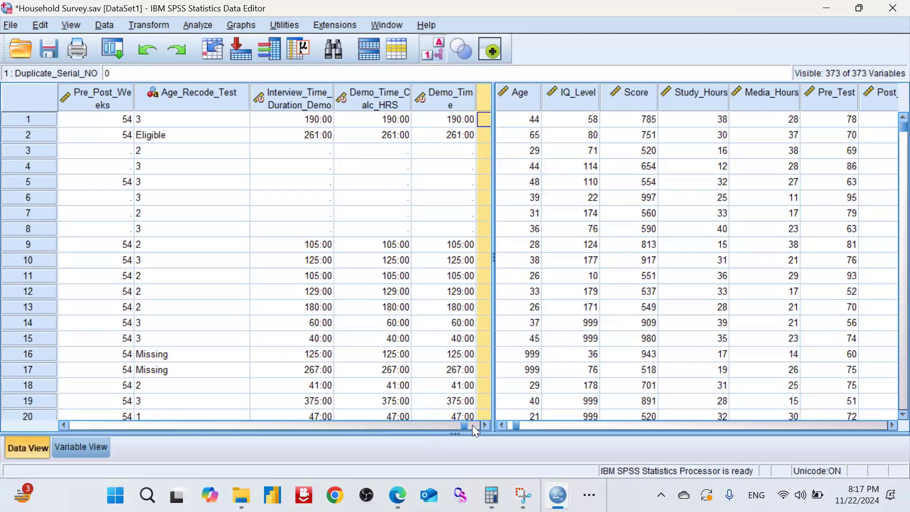
# - Show Sr_No in one pane and Duplicate_Serial_NO in the other, narrowing the Sr_No pane to bring the two columns close together
pyautogui.moveTo(465, 426); pyautogui.dragTo(59, 421)
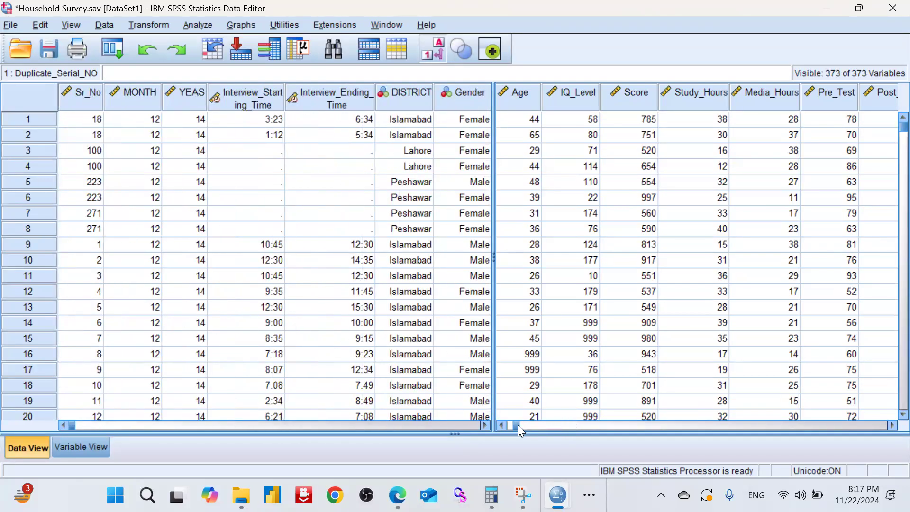
pyautogui.moveTo(518, 425); pyautogui.dragTo(521, 425)
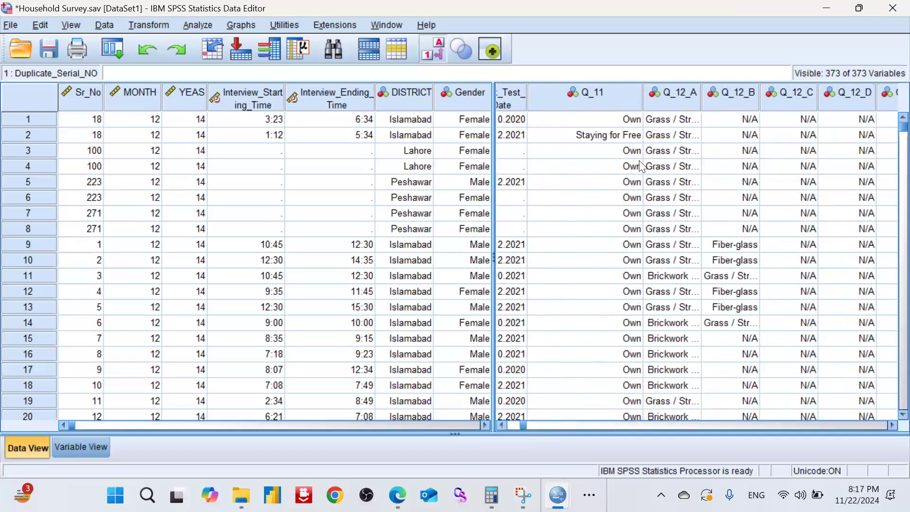
pyautogui.moveTo(523, 425); pyautogui.dragTo(670, 425)
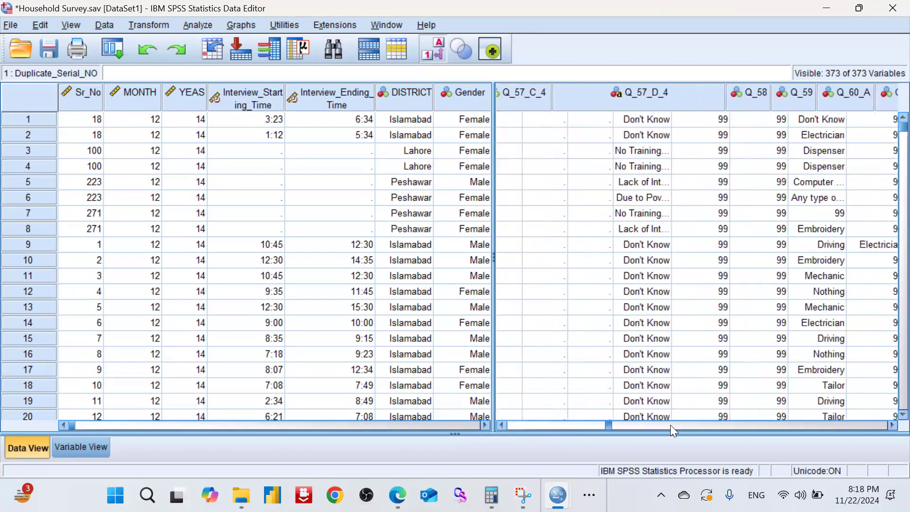
pyautogui.moveTo(775, 427); pyautogui.dragTo(876, 426)
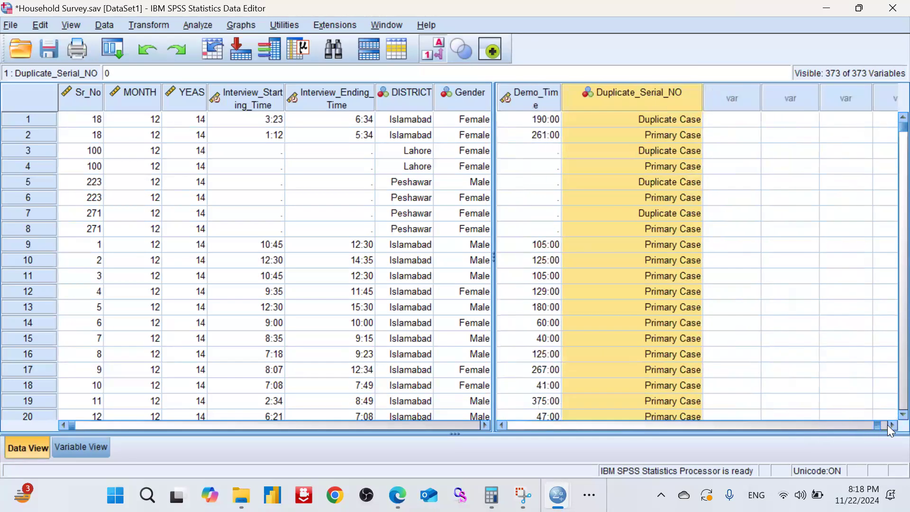
pyautogui.click(887, 425)
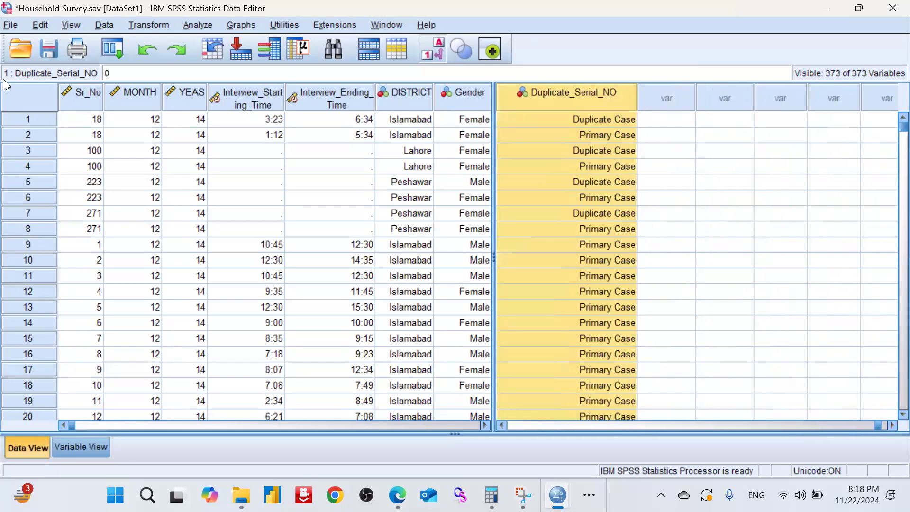
pyautogui.moveTo(492, 257); pyautogui.dragTo(159, 256)
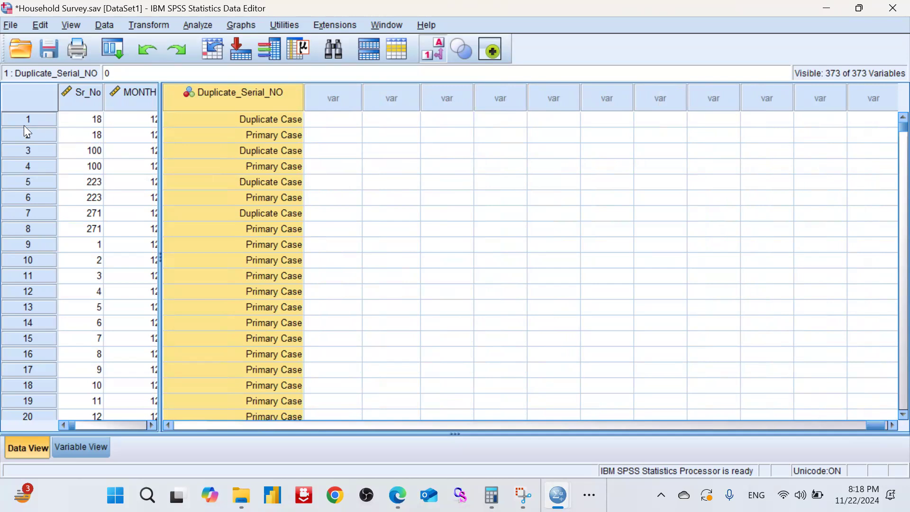
# - Compare the serial numbers in rows 1 to 8 with their Duplicate Case and Primary Case flags
pyautogui.moveTo(26, 121); pyautogui.dragTo(30, 228)
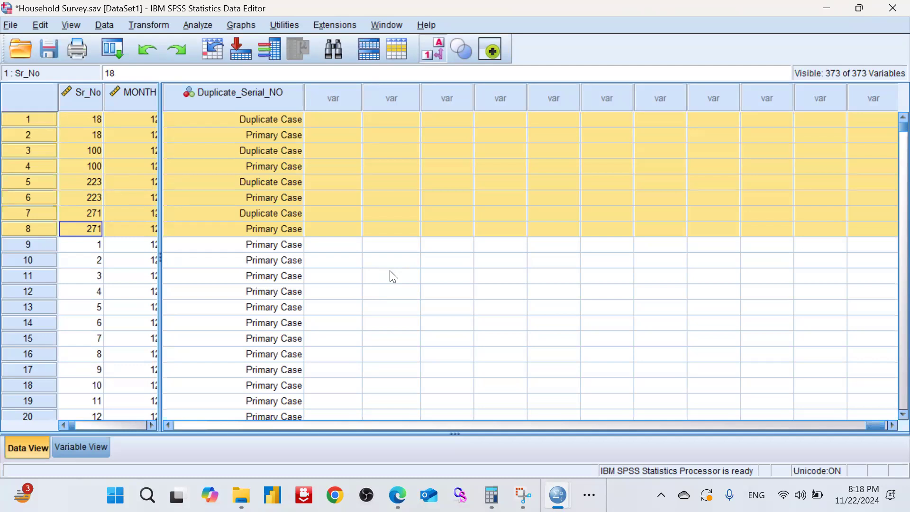
pyautogui.click(541, 213)
pyautogui.click(251, 123)
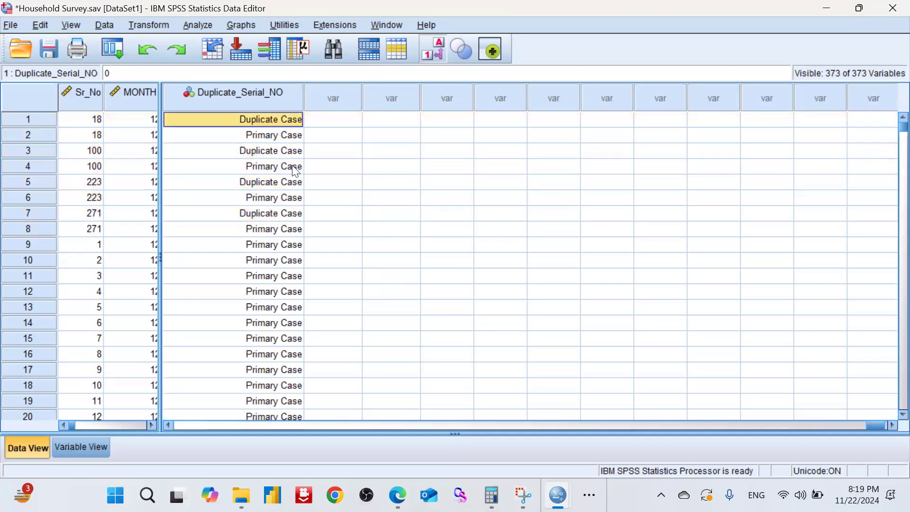
pyautogui.click(292, 136)
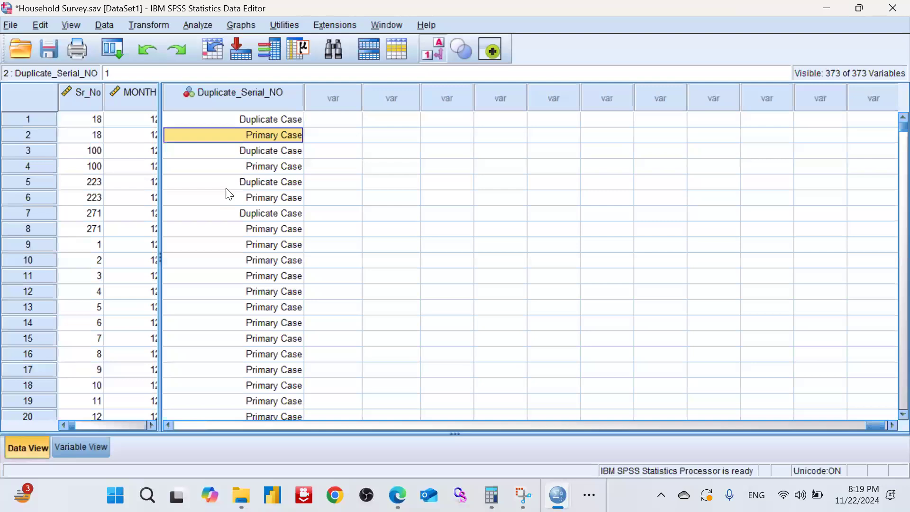
# - Check the numeric codes behind the Duplicate_Serial_NO value labels, restore the labels and inspect the first two rows
pyautogui.click(439, 45)
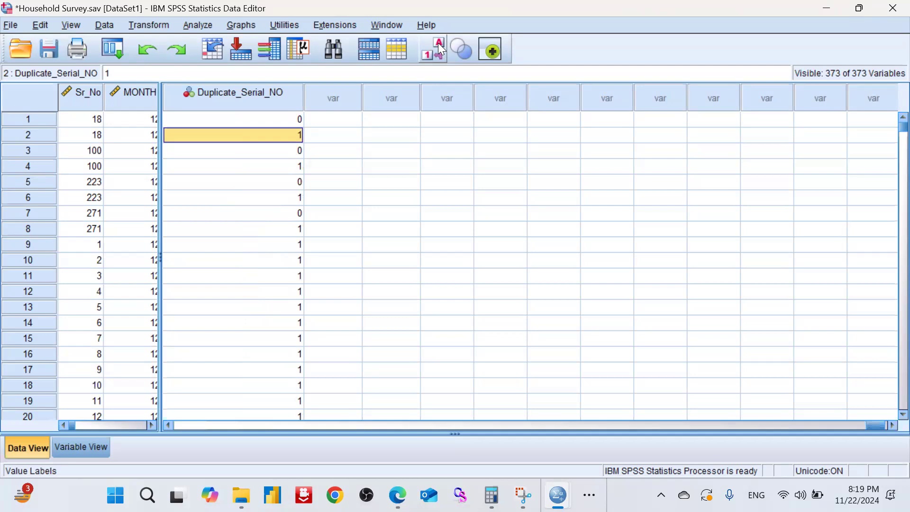
pyautogui.click(439, 48)
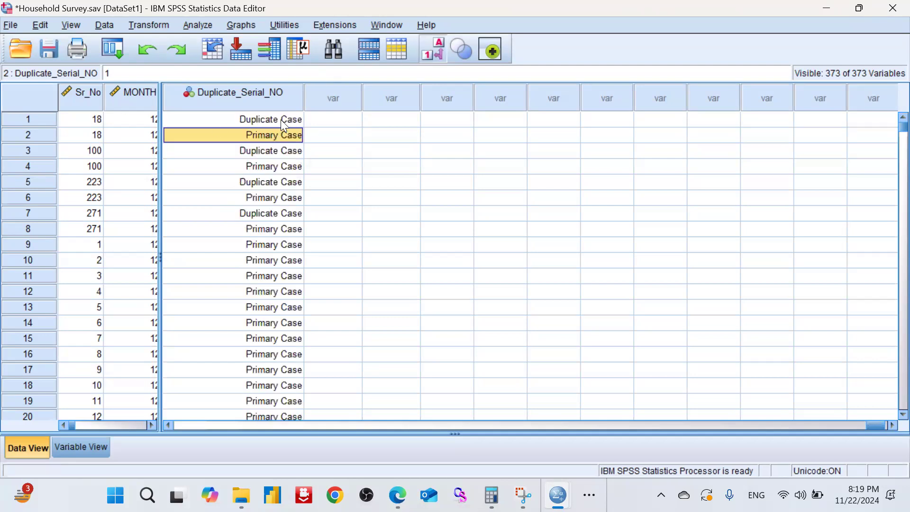
pyautogui.click(281, 119)
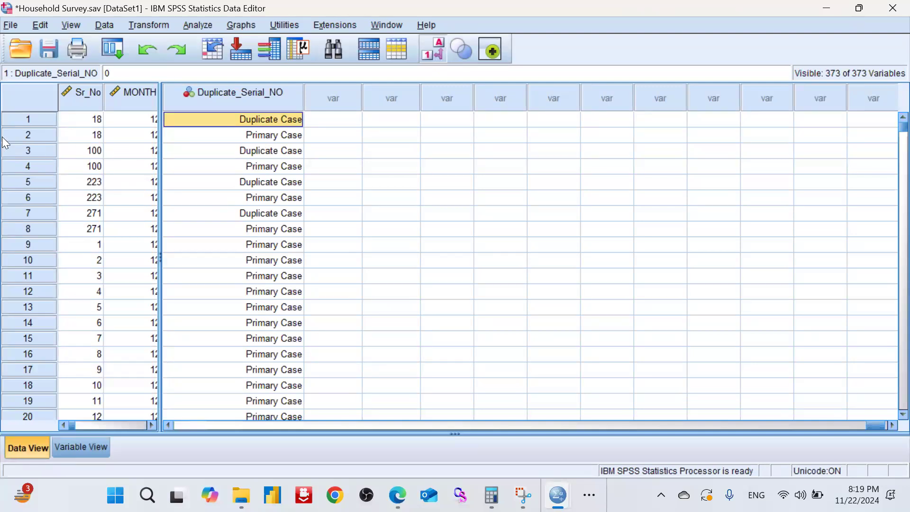
pyautogui.click(18, 133)
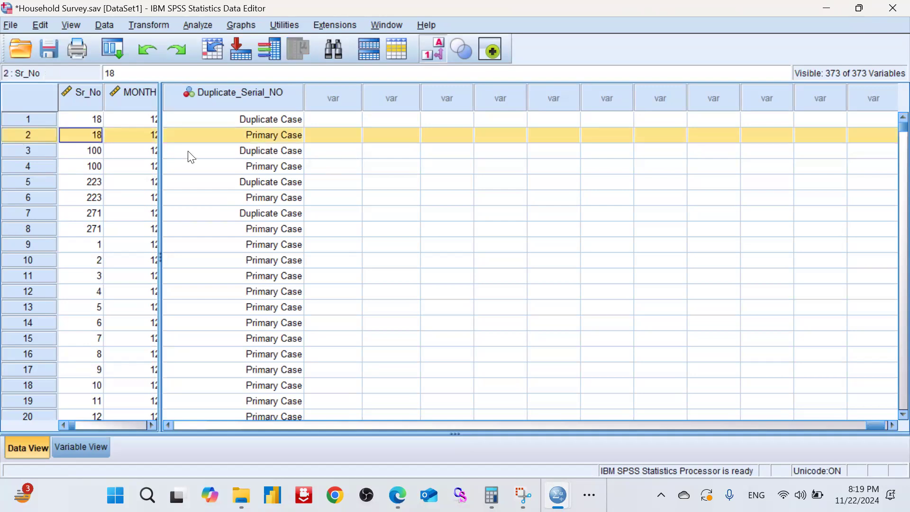
pyautogui.click(255, 119)
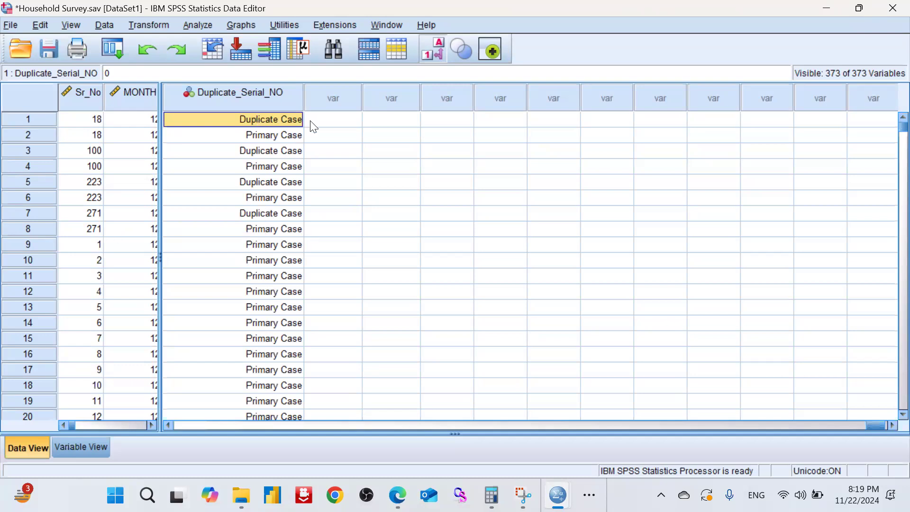
# - Review the case flags in rows 1 to 7 against the Duplicate_Serial_NO frequency table in the output, and return to the data
pyautogui.click(353, 136)
pyautogui.moveTo(272, 118); pyautogui.dragTo(266, 213)
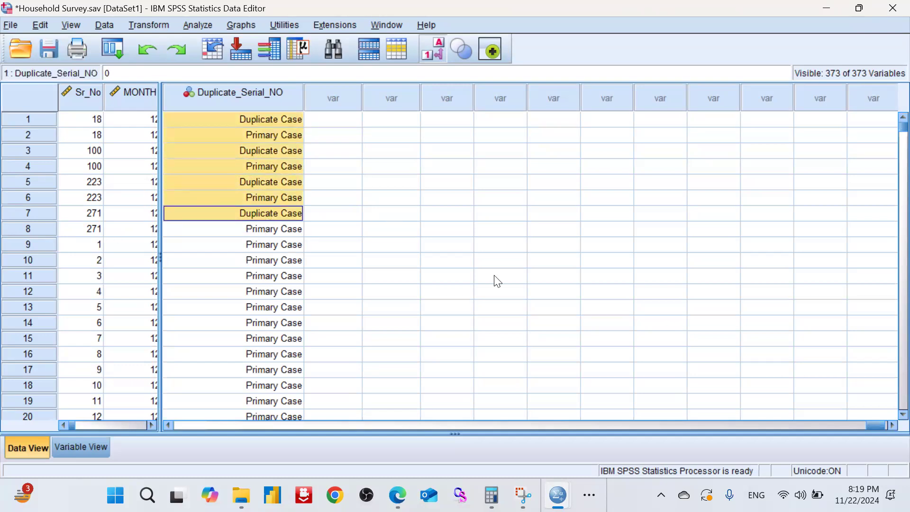
pyautogui.moveTo(557, 495)
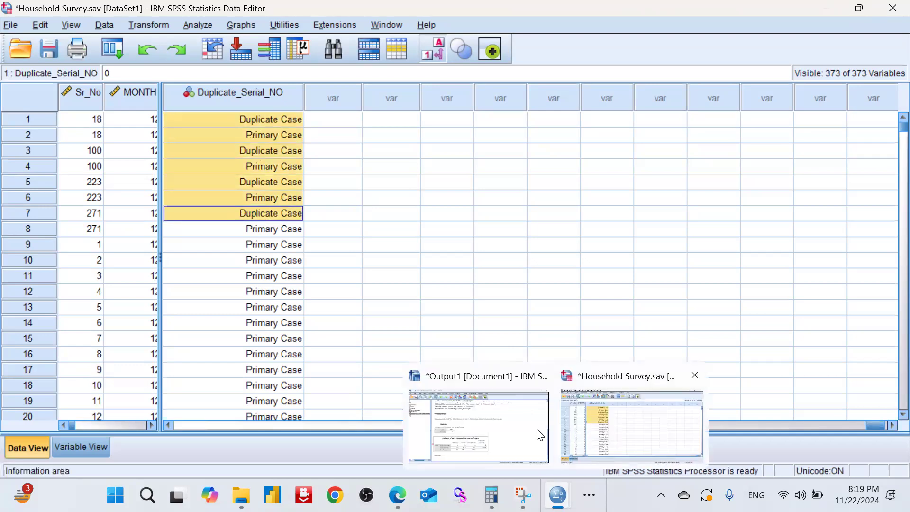
pyautogui.click(381, 404)
pyautogui.click(309, 379)
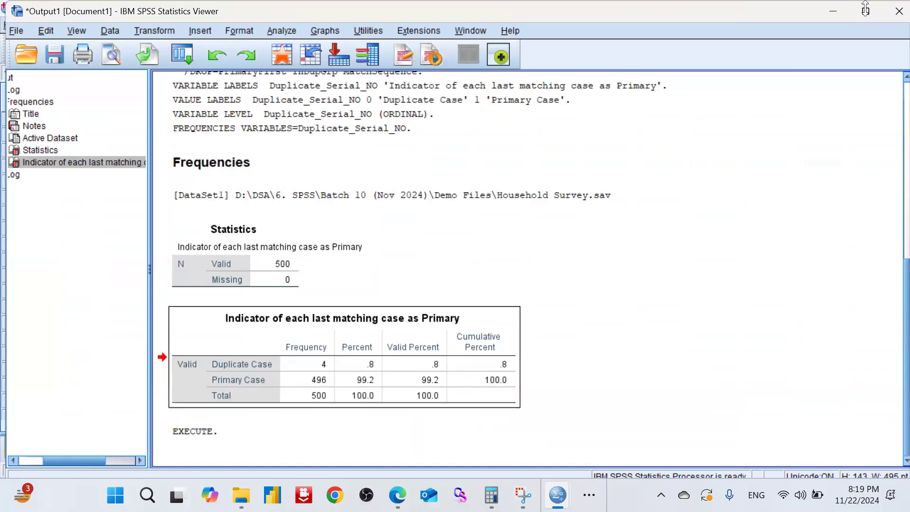
pyautogui.click(829, 10)
pyautogui.click(397, 202)
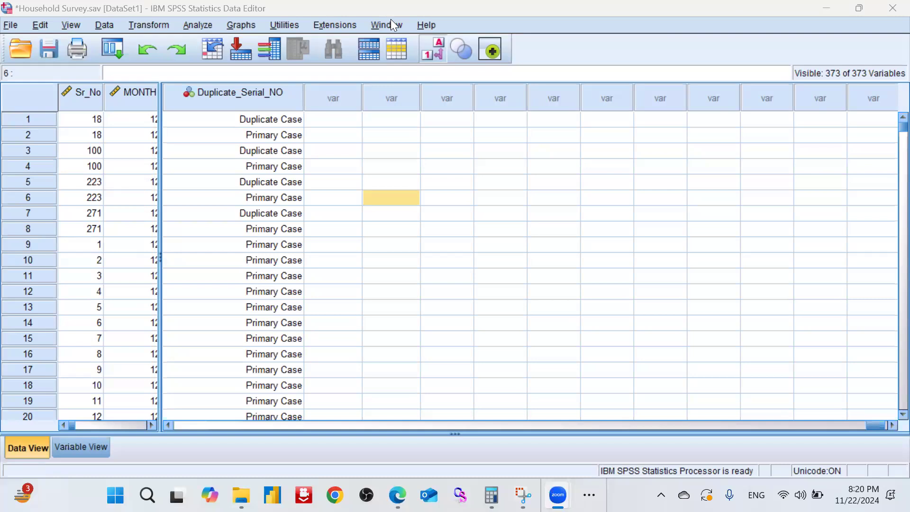
# - Run a Frequencies analysis on HH Serial Number [Sr_No] with frequency tables displayed
pyautogui.click(198, 27)
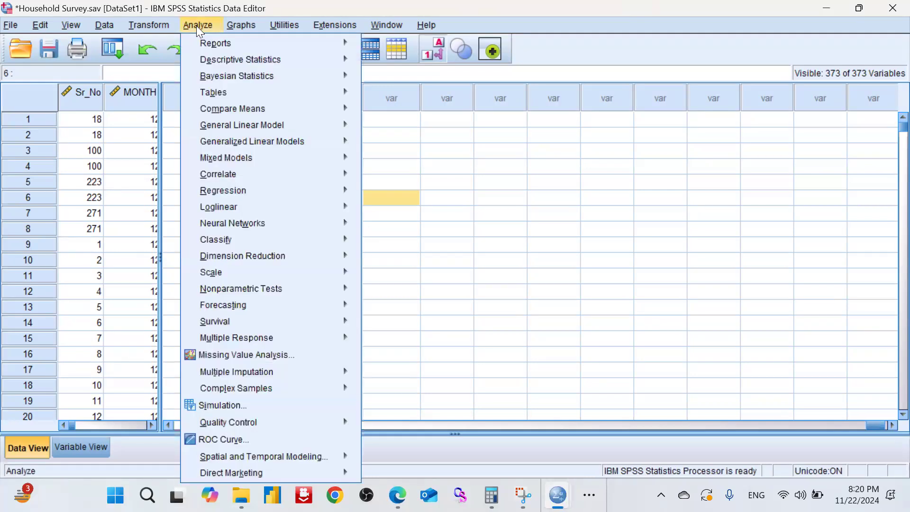
pyautogui.moveTo(298, 56)
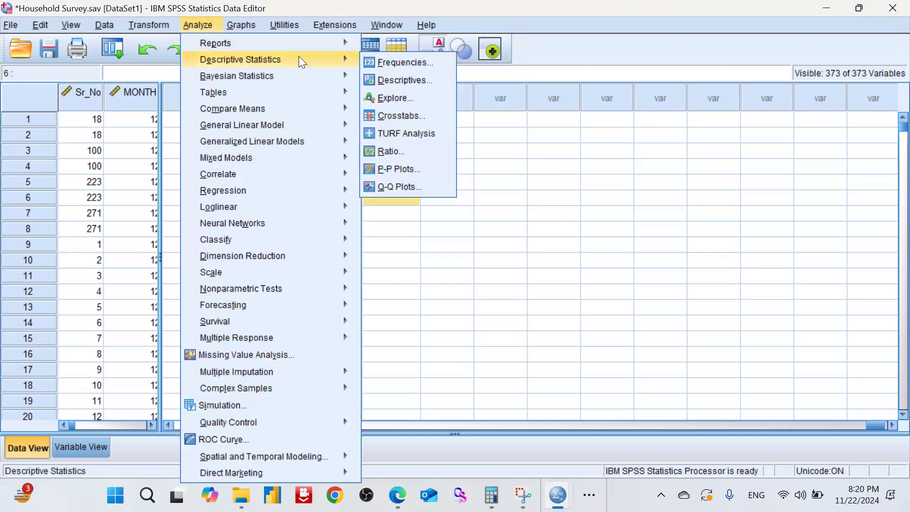
pyautogui.click(404, 62)
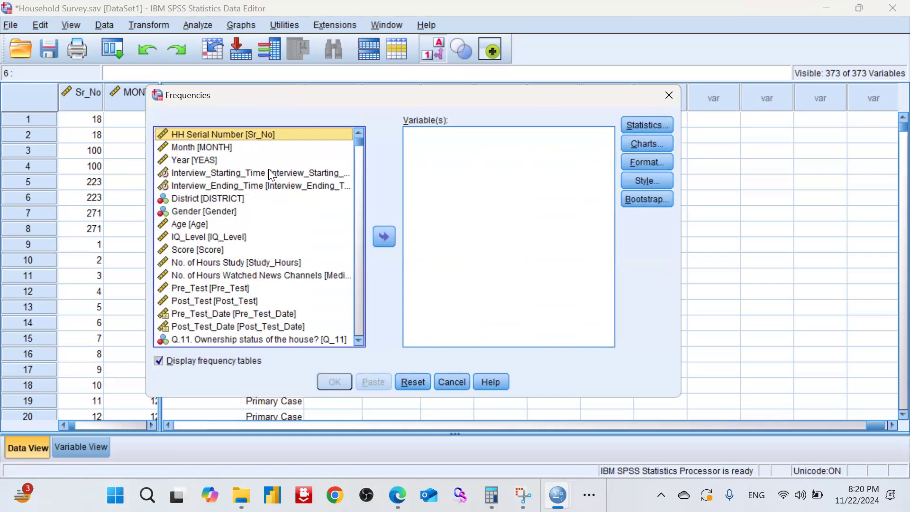
pyautogui.click(386, 241)
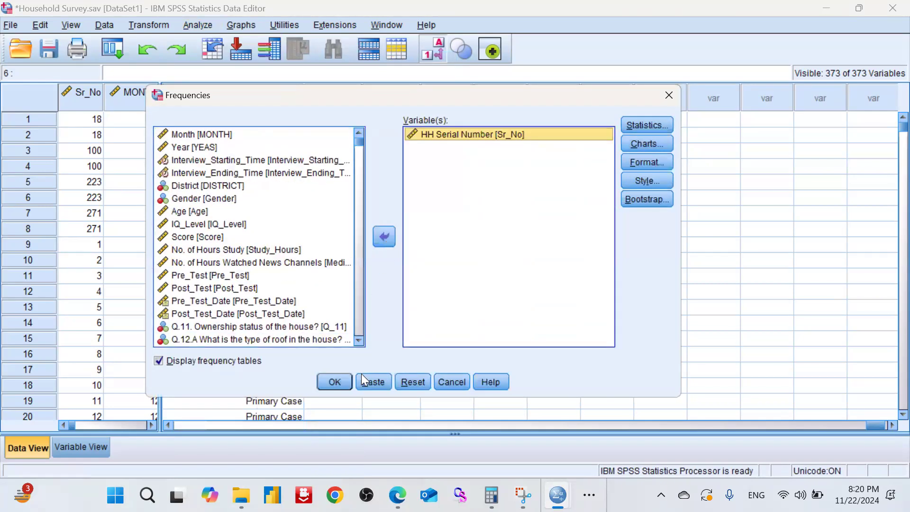
pyautogui.click(326, 379)
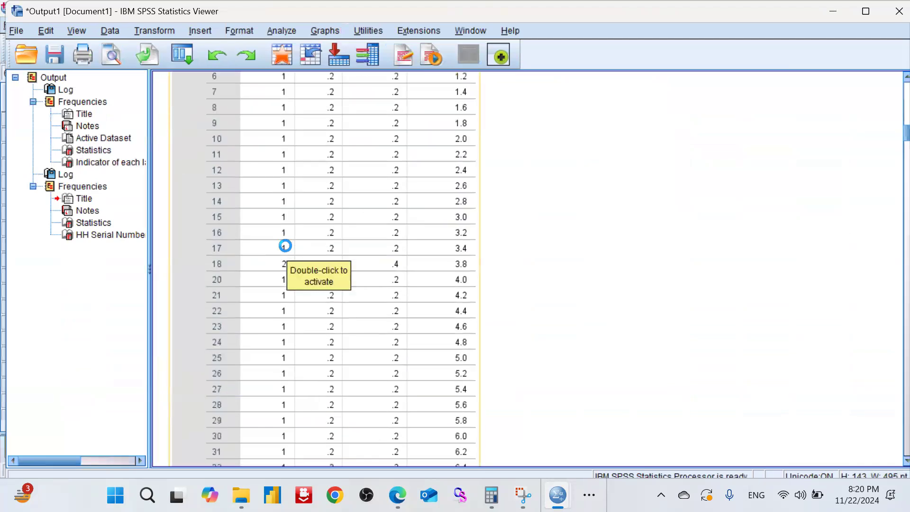
# - Examine the HH Serial Number frequency table from serial number 1 through about 100 for numbers occurring more than once
pyautogui.scroll(5, 285, 245)
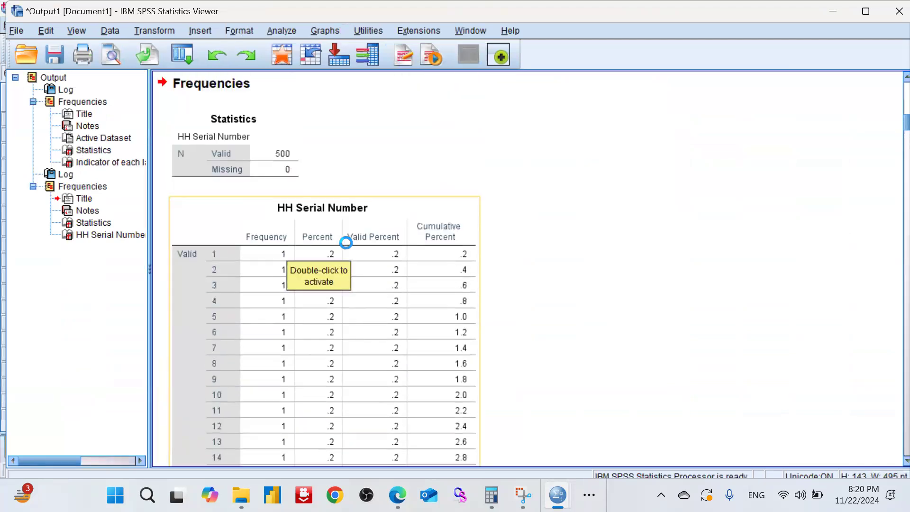
pyautogui.scroll(-1, 337, 256)
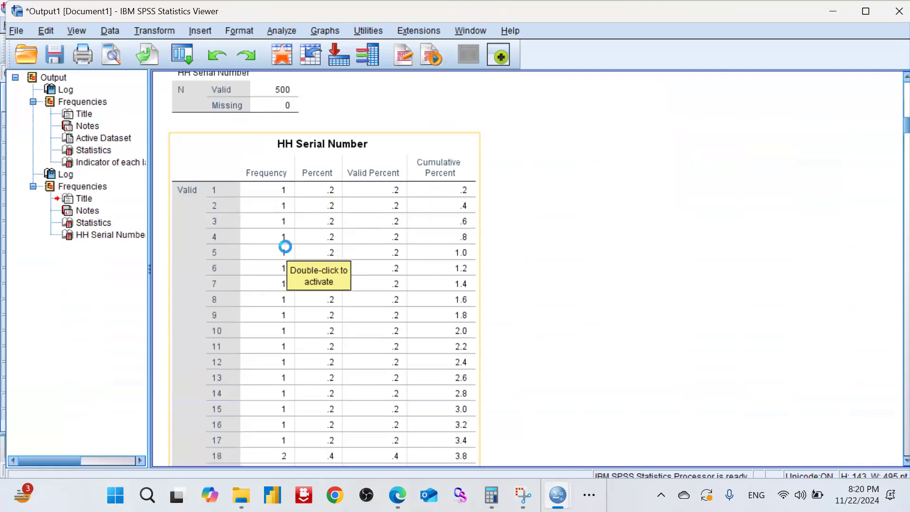
pyautogui.scroll(-1, 282, 212)
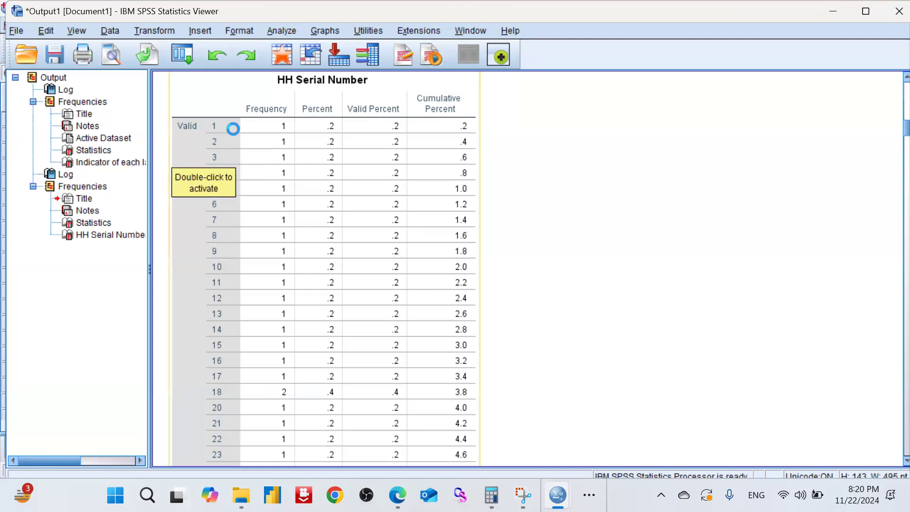
pyautogui.click(266, 127)
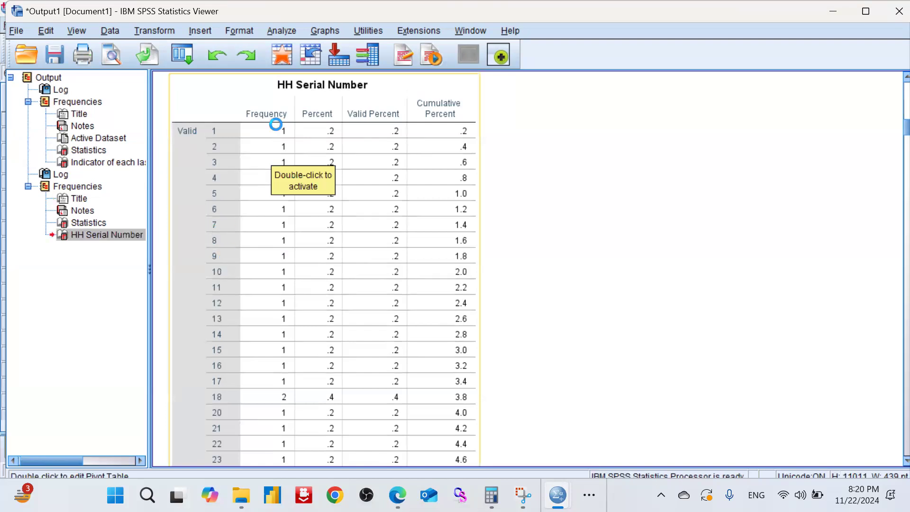
pyautogui.scroll(-2, 256, 308)
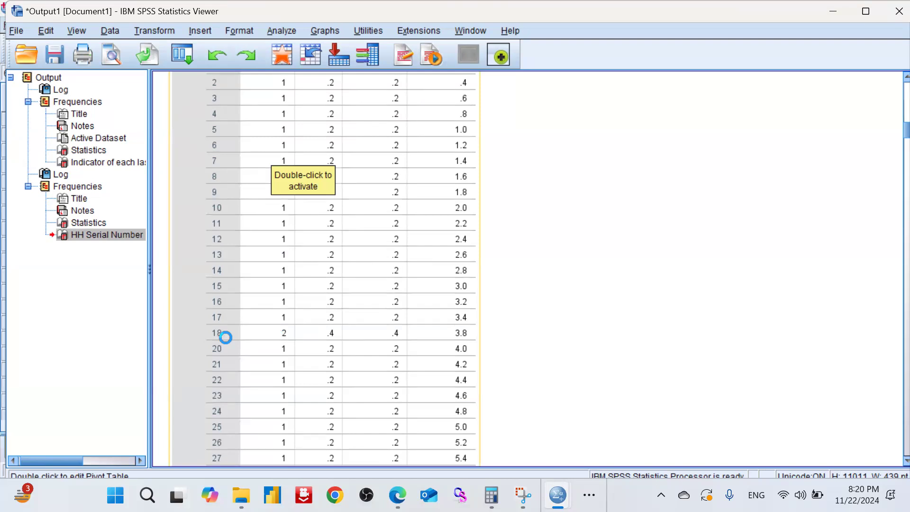
pyautogui.scroll(-13, 225, 338)
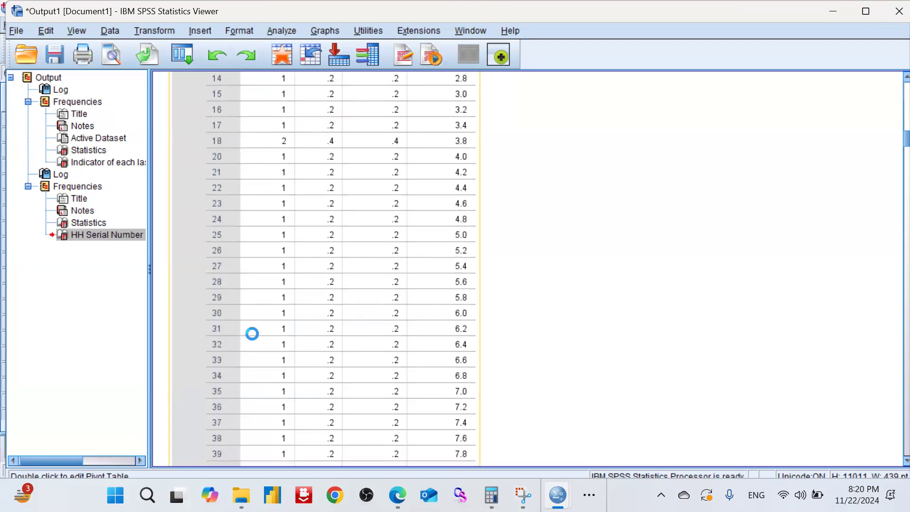
pyautogui.scroll(-8, 261, 334)
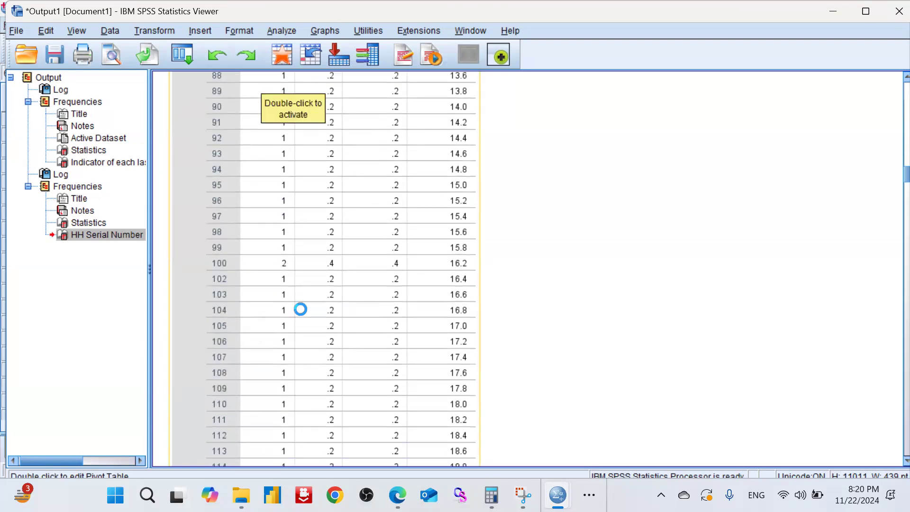
pyautogui.scroll(15, 265, 268)
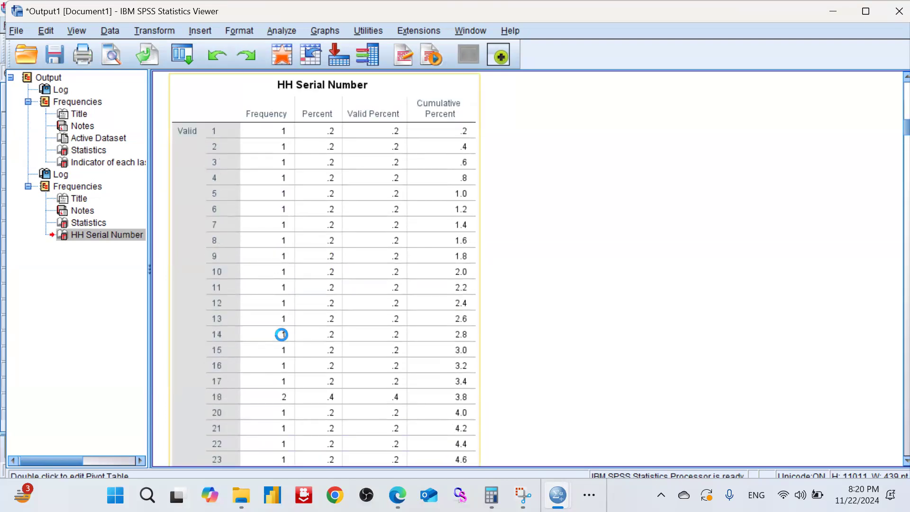
pyautogui.scroll(-2, 282, 334)
pyautogui.scroll(-6, 254, 286)
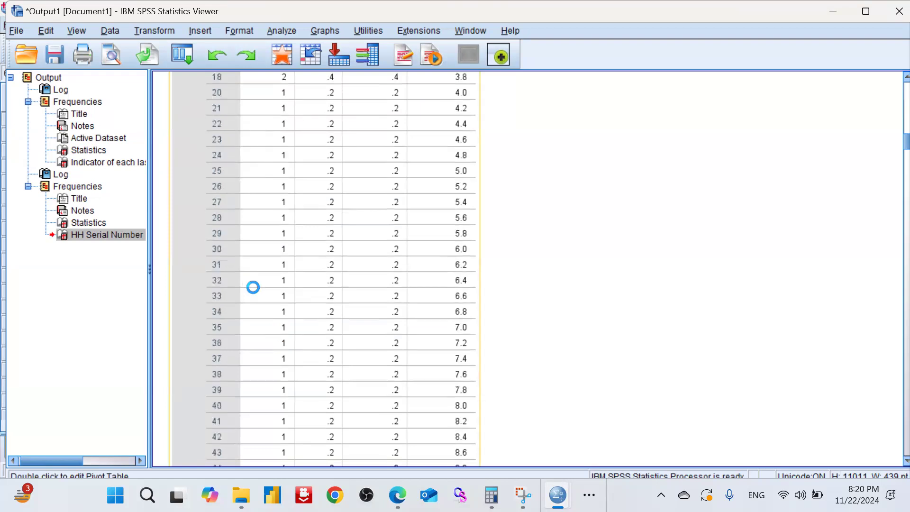
pyautogui.scroll(-7, 266, 303)
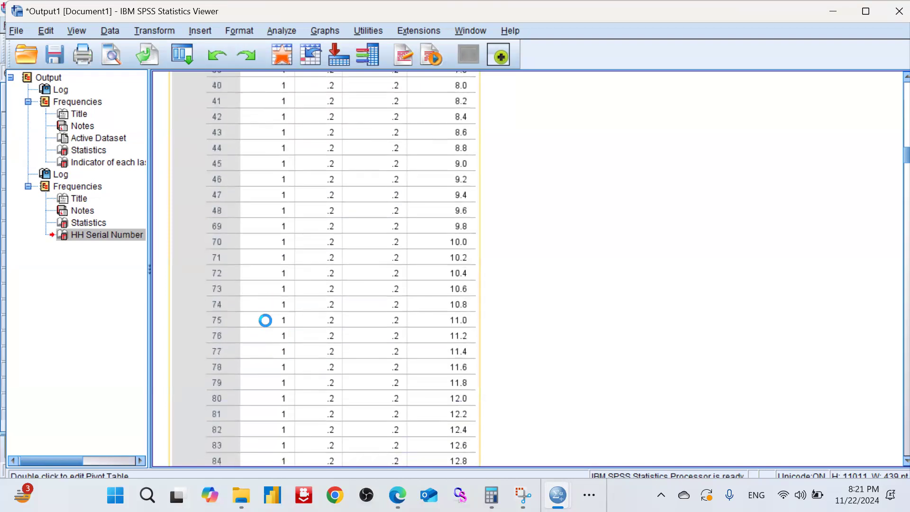
pyautogui.scroll(-5, 266, 320)
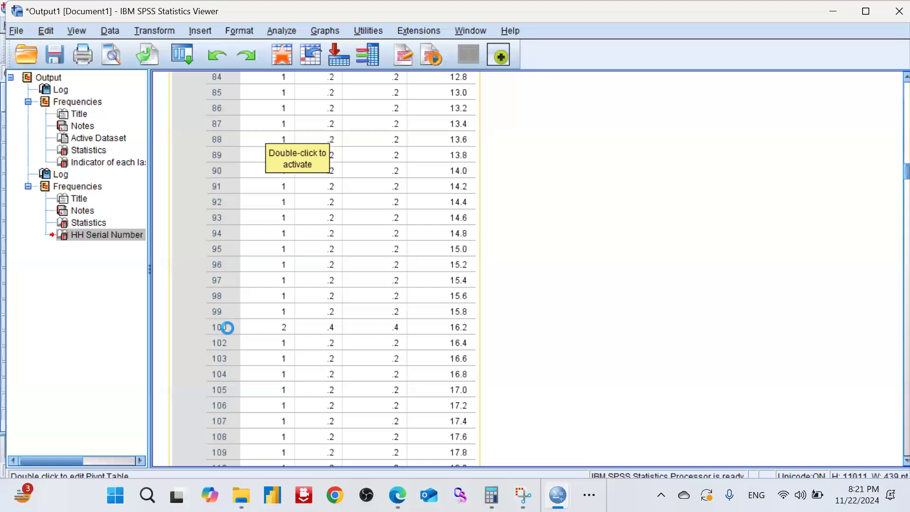
# - Check the remaining HH Serial Number frequencies for repeated numbers, down to the table's total row
pyautogui.scroll(-6, 288, 327)
pyautogui.scroll(-20, 288, 327)
pyautogui.scroll(-20, 289, 326)
pyautogui.scroll(-16, 288, 325)
pyautogui.scroll(-14, 289, 321)
pyautogui.scroll(-4, 290, 322)
pyautogui.scroll(8, 291, 322)
pyautogui.scroll(-2, 293, 322)
pyautogui.scroll(-10, 293, 323)
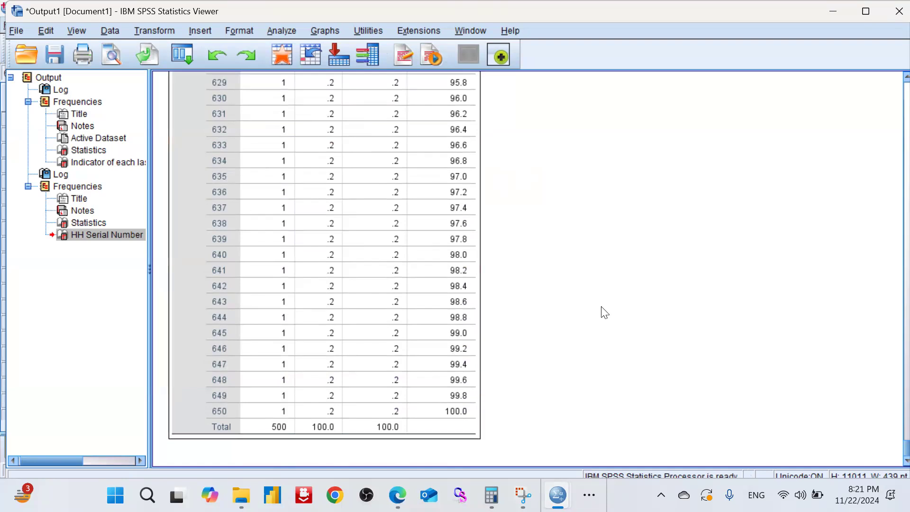
# - View the weekly schedule in SPSS Planner (Nov 17, 24).jpg and return to the SPSS output
pyautogui.click(589, 494)
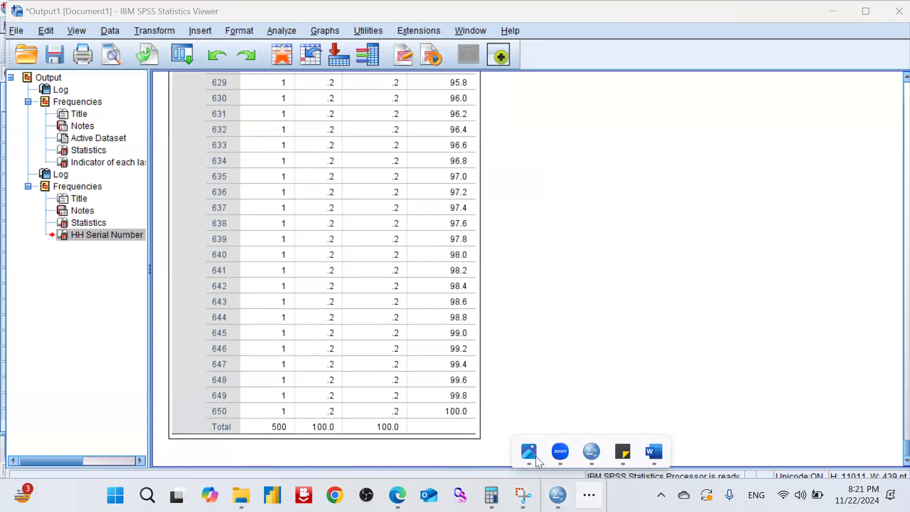
pyautogui.click(492, 417)
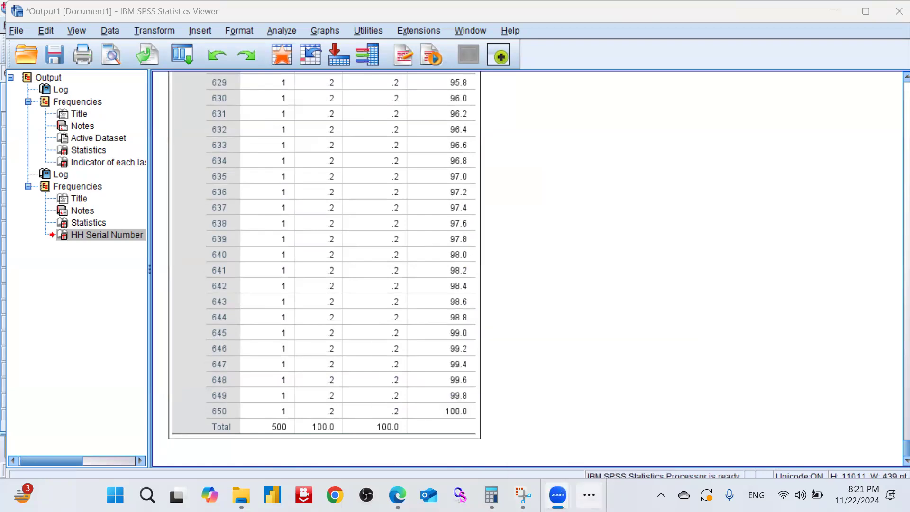
pyautogui.click(589, 495)
pyautogui.moveTo(529, 451)
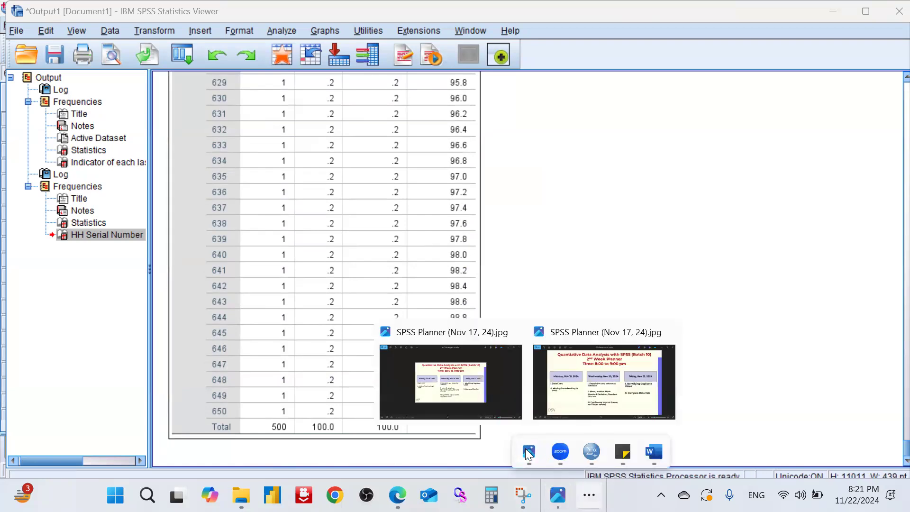
pyautogui.click(554, 397)
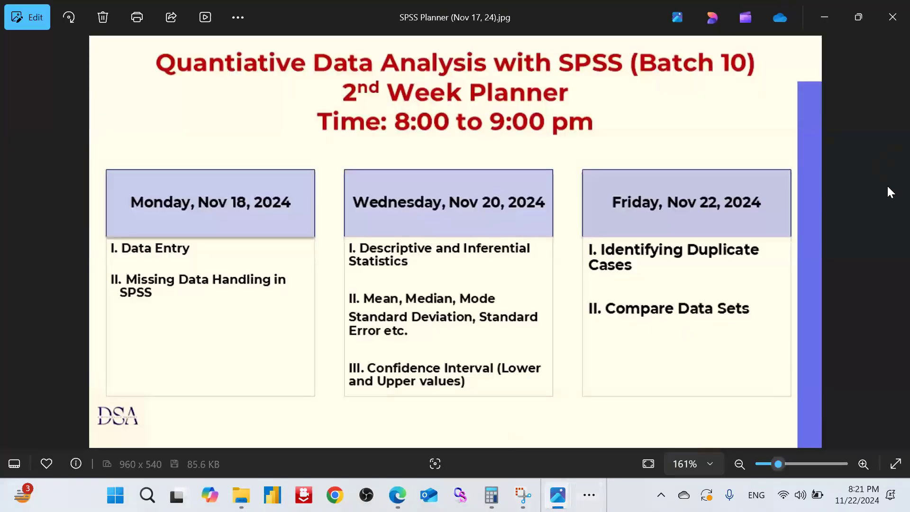
pyautogui.click(821, 17)
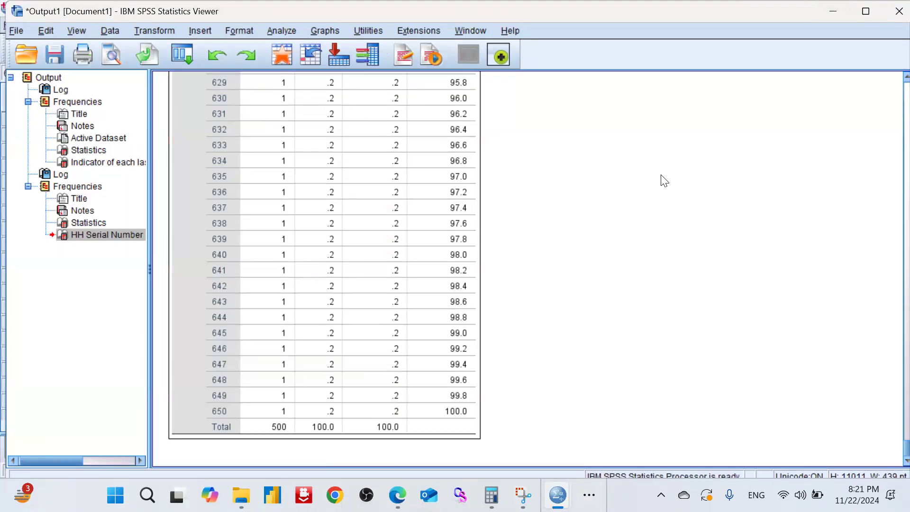
# - Close SPSS without saving the Output1 document or the changes to the Household Survey dataset
pyautogui.click(890, 12)
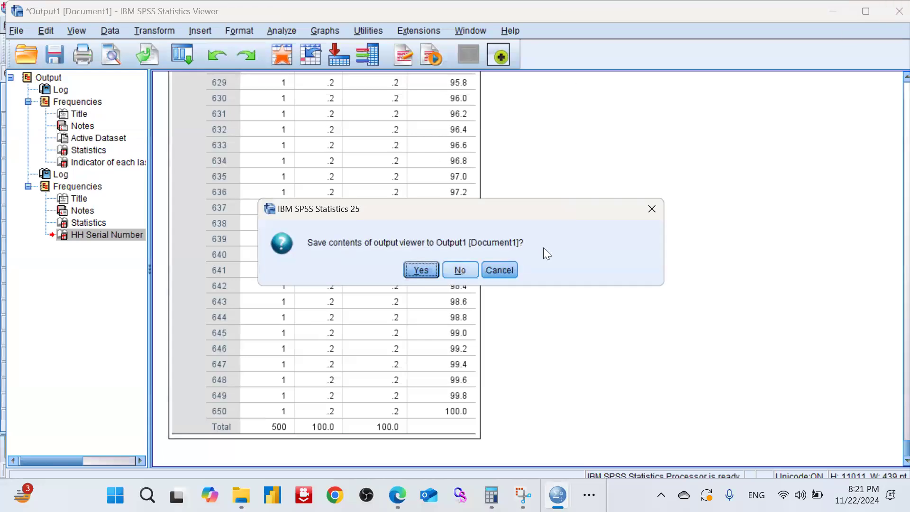
pyautogui.click(652, 207)
pyautogui.click(828, 14)
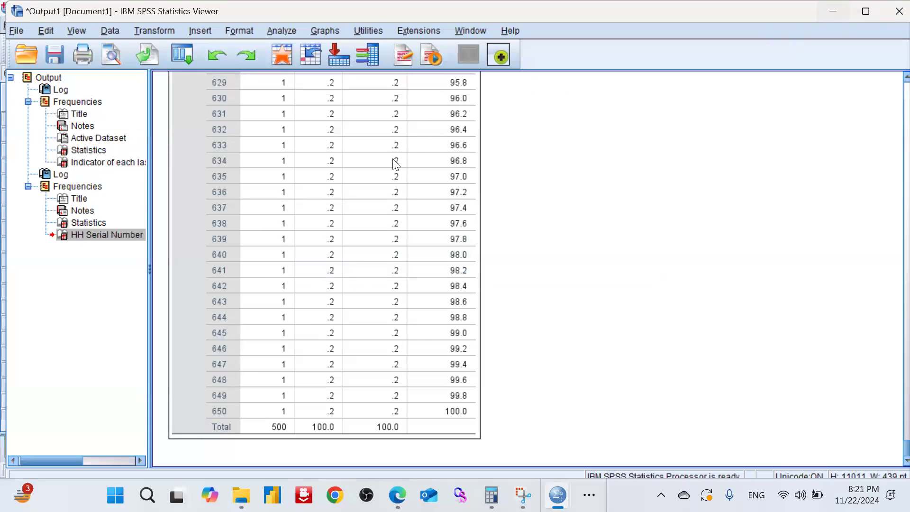
pyautogui.click(496, 182)
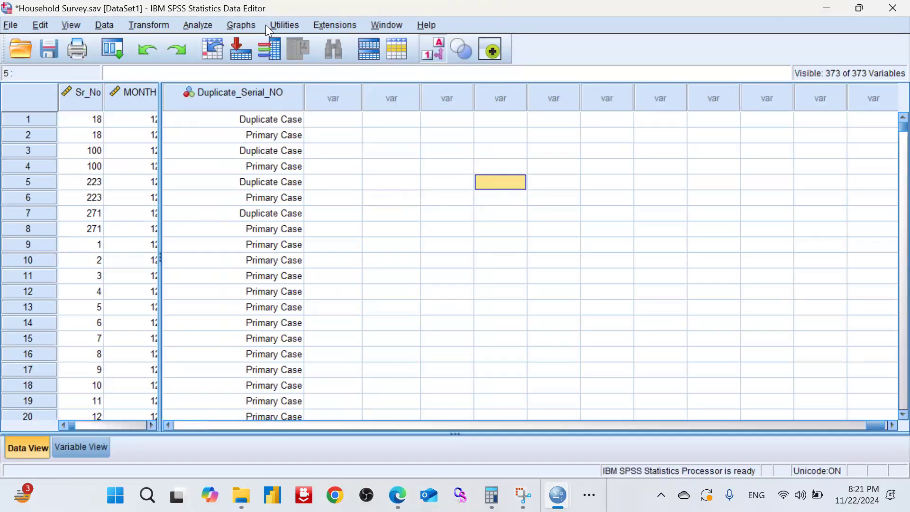
pyautogui.click(891, 8)
pyautogui.click(439, 279)
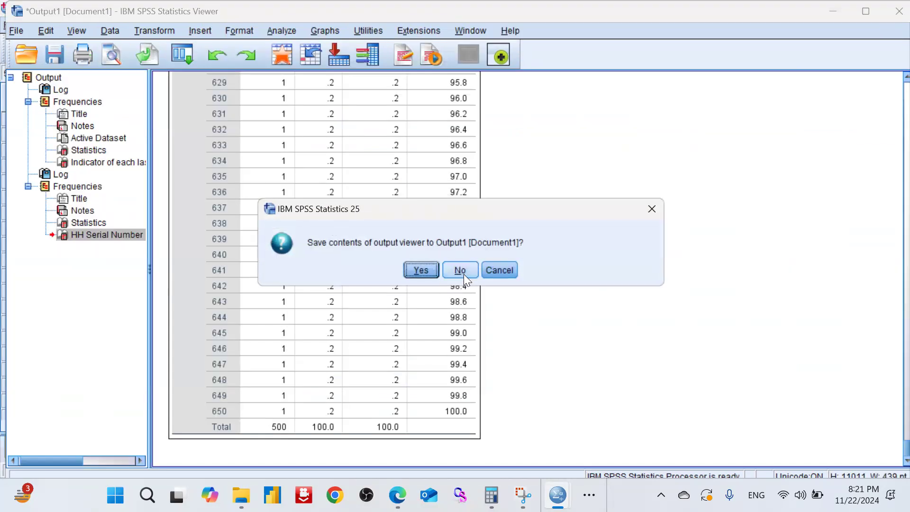
pyautogui.click(463, 274)
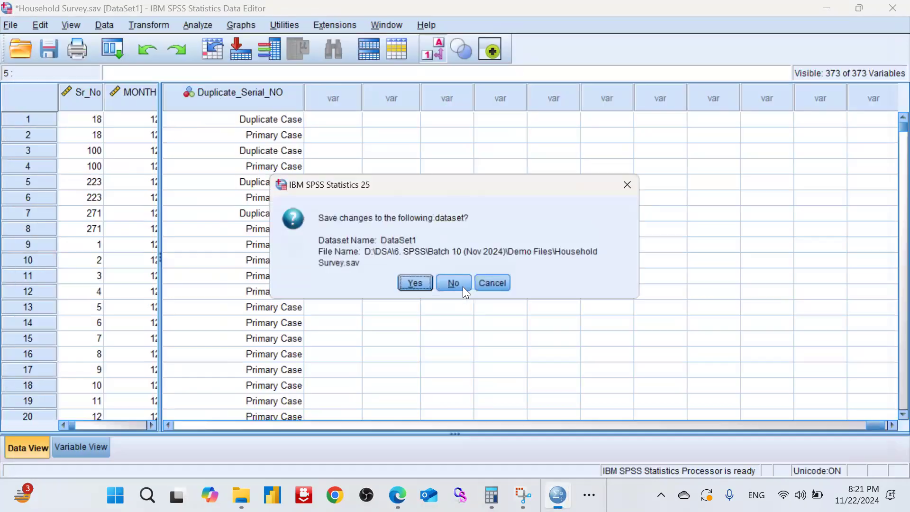
pyautogui.click(454, 284)
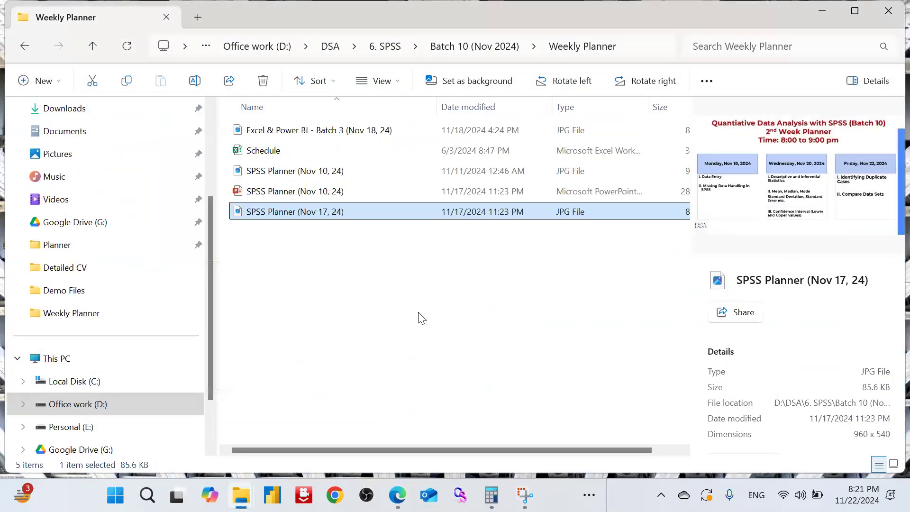
# - In File Explorer, open the Compare Datasets folder inside Demo Files of Batch 10 (Nov 2024)
pyautogui.click(449, 50)
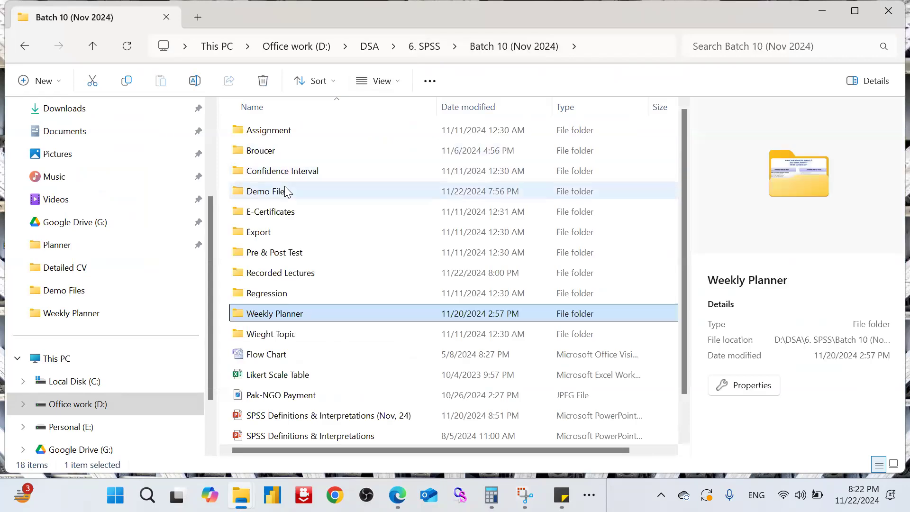
pyautogui.doubleClick(286, 189)
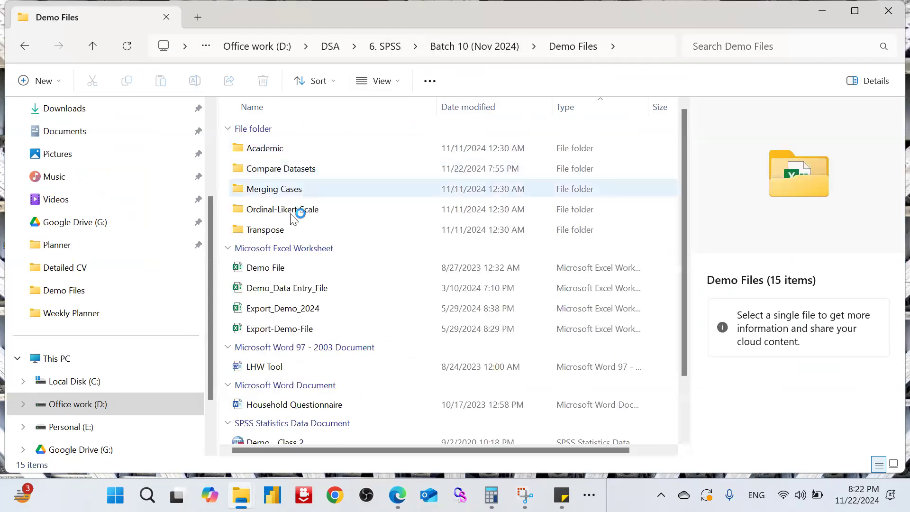
pyautogui.doubleClick(315, 168)
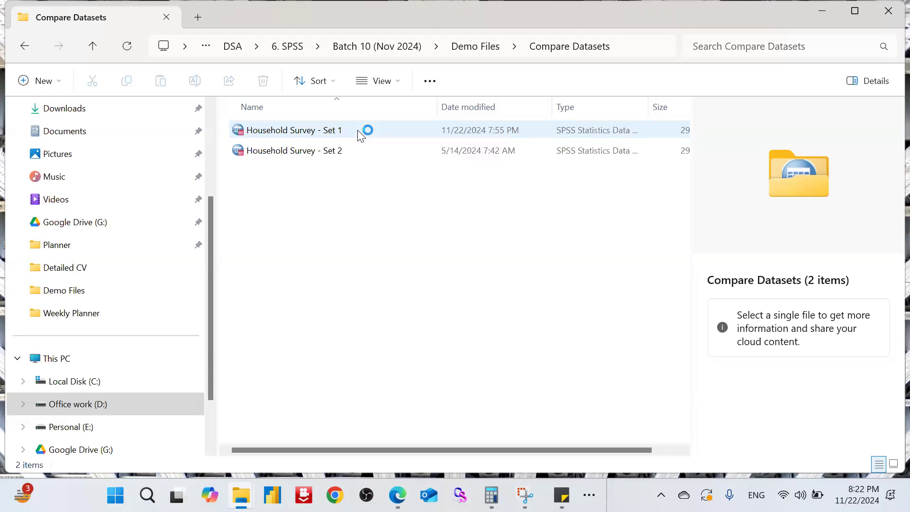
# - Open Household Survey - Set 1 and Household Survey - Set 2 in SPSS from the Compare Datasets folder
pyautogui.doubleClick(359, 135)
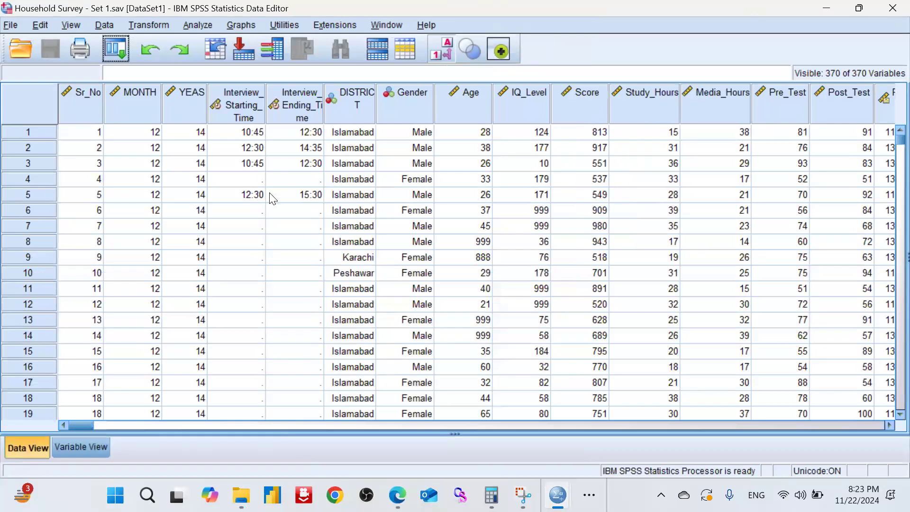
pyautogui.click(830, 10)
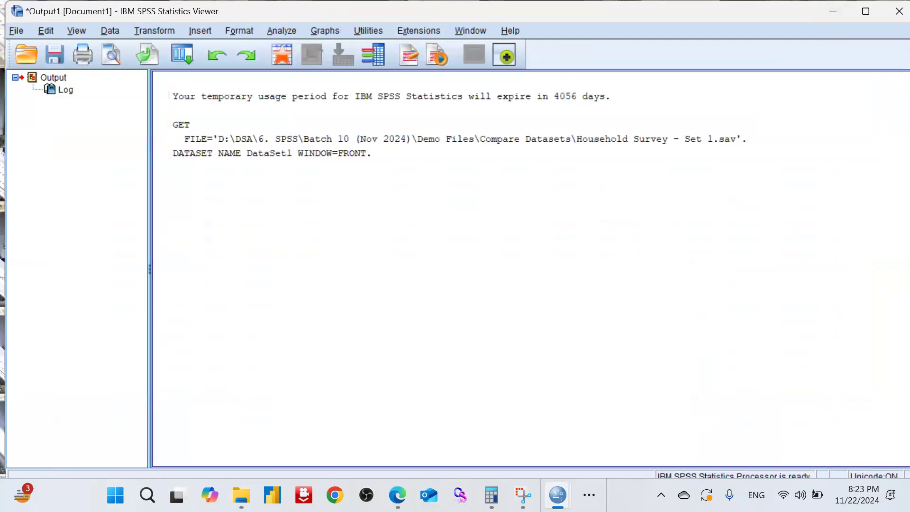
pyautogui.moveTo(241, 494)
pyautogui.click(287, 439)
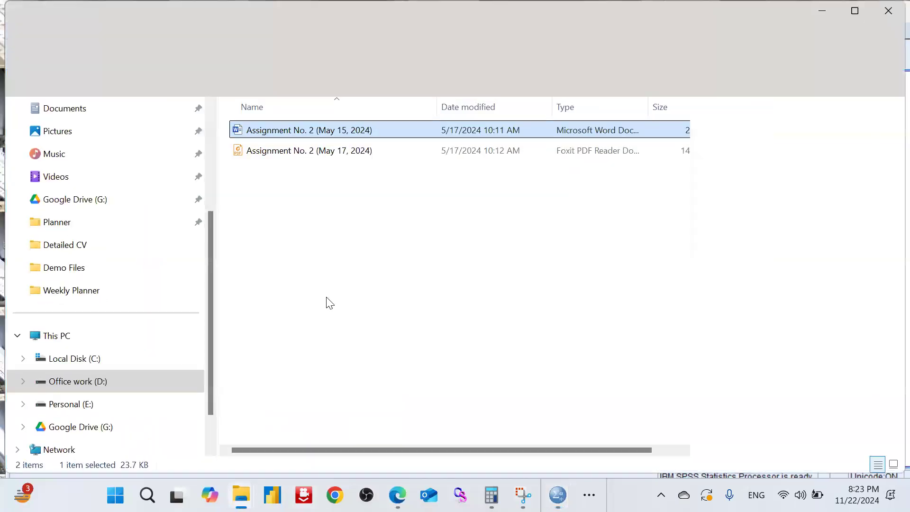
pyautogui.click(330, 303)
pyautogui.moveTo(259, 477)
pyautogui.click(189, 434)
pyautogui.click(335, 169)
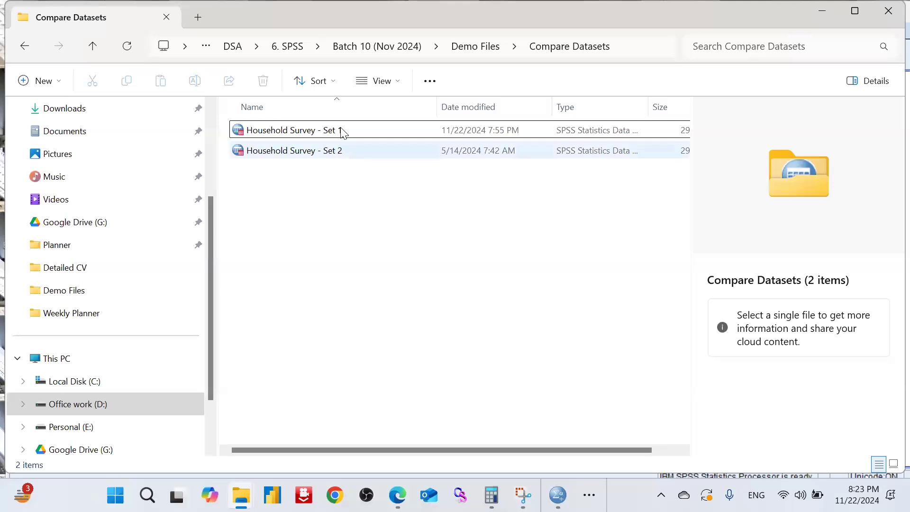
pyautogui.click(339, 152)
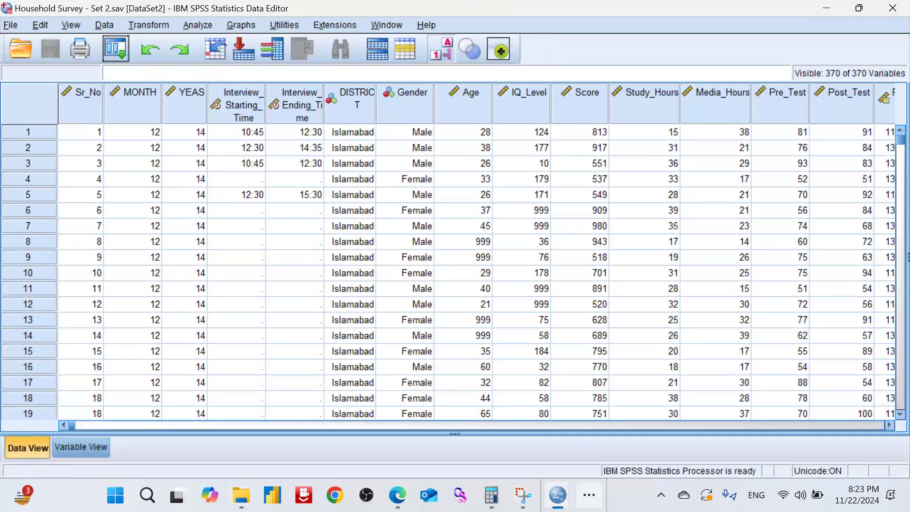
# - View the data of Household Survey - Set 1 and return to Household Survey - Set 2
pyautogui.moveTo(557, 495)
pyautogui.click(573, 426)
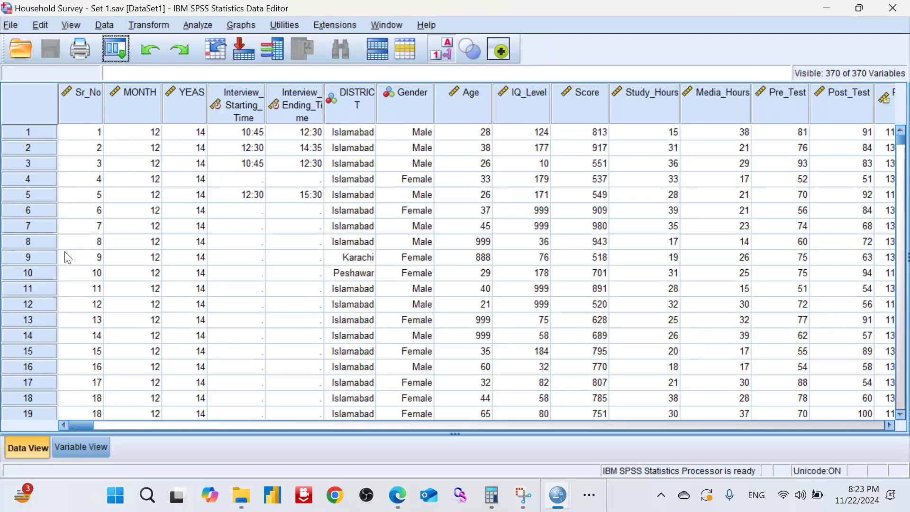
pyautogui.moveTo(557, 494)
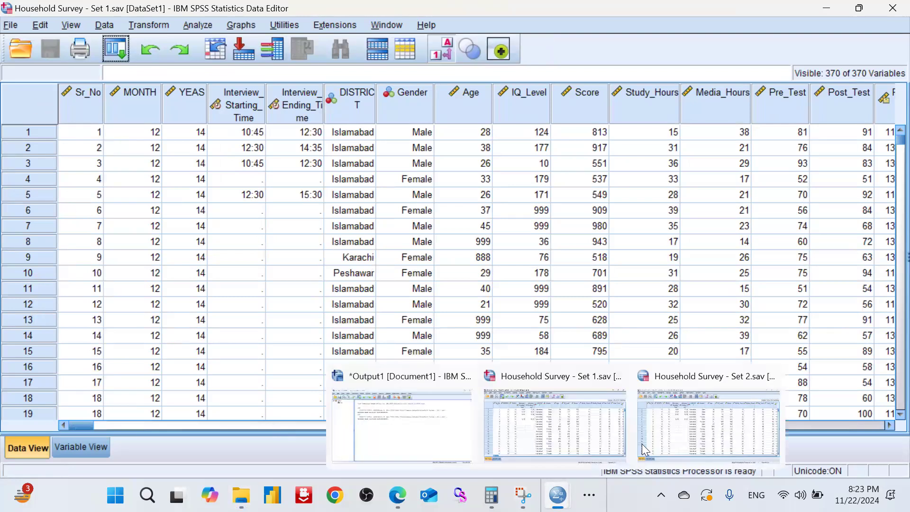
pyautogui.click(663, 448)
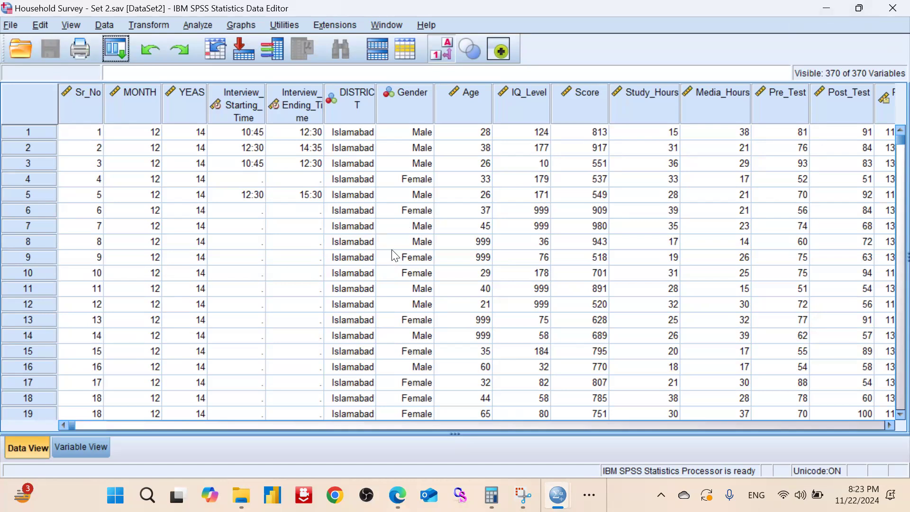
# - In Household Survey - Set 2, set DISTRICT in row 21 to Lahore and Gender in row 24 to Female
pyautogui.scroll(-3, 424, 268)
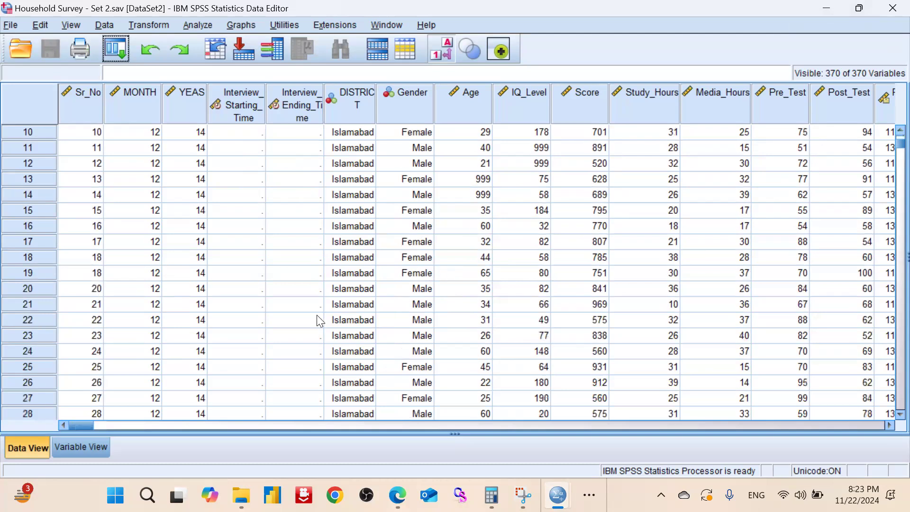
pyautogui.click(365, 306)
pyautogui.click(366, 306)
pyautogui.click(366, 306)
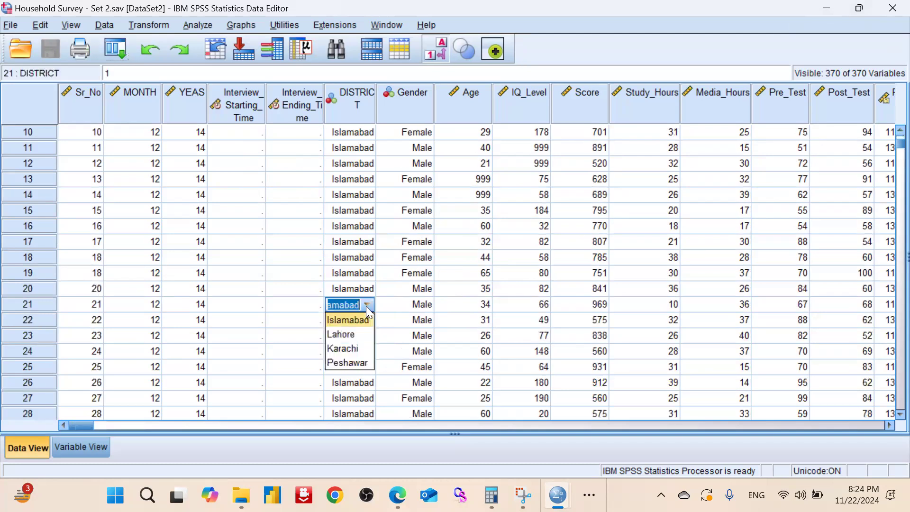
pyautogui.click(356, 335)
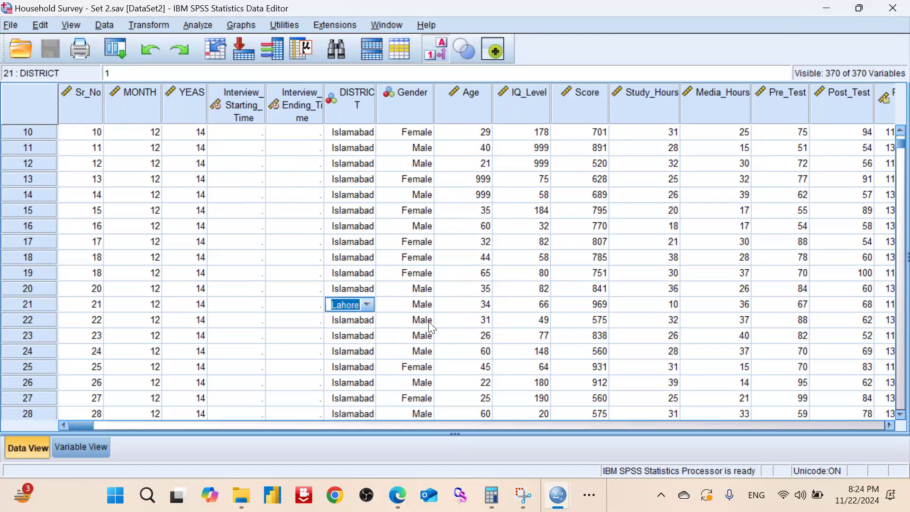
pyautogui.click(427, 346)
pyautogui.click(427, 346)
pyautogui.click(426, 352)
pyautogui.click(400, 380)
# - Set Sr_No in row 46 to 345 and IQ_Level in row 42 to 79
pyautogui.scroll(-8, 308, 332)
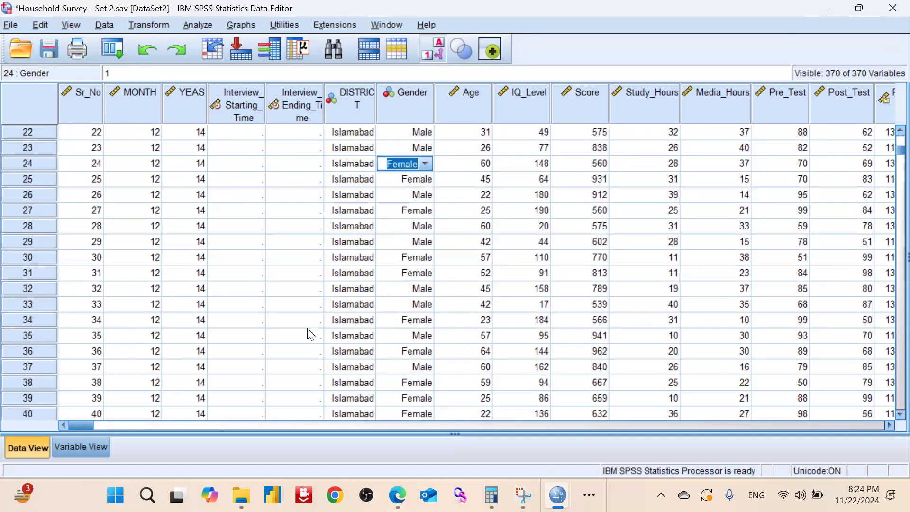
pyautogui.click(93, 324)
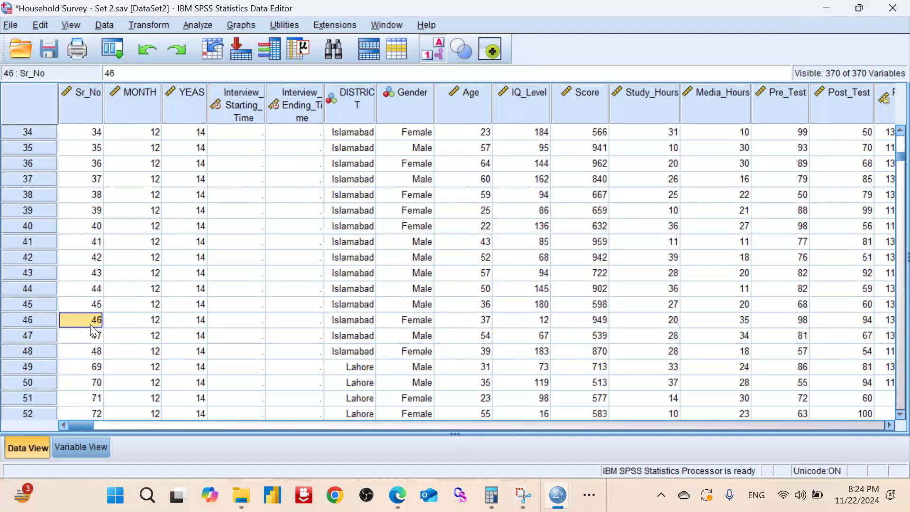
pyautogui.write('345')
pyautogui.click(179, 353)
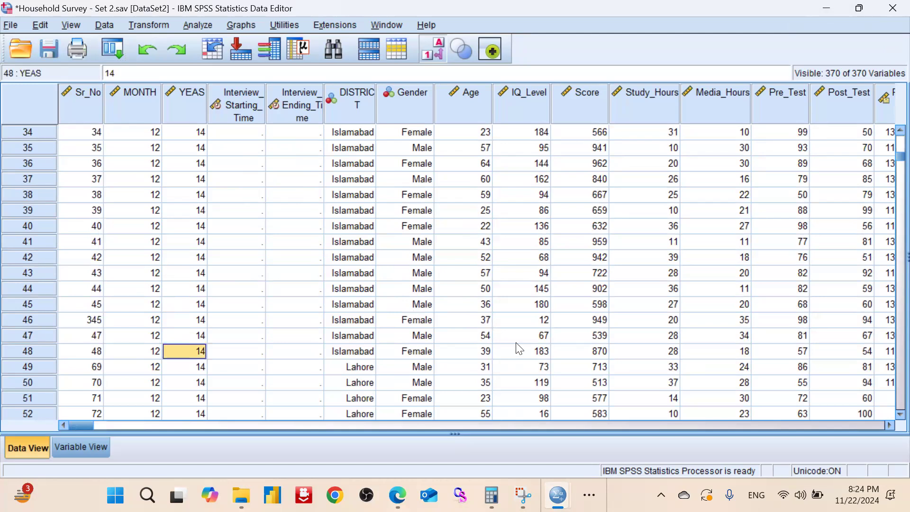
pyautogui.click(527, 259)
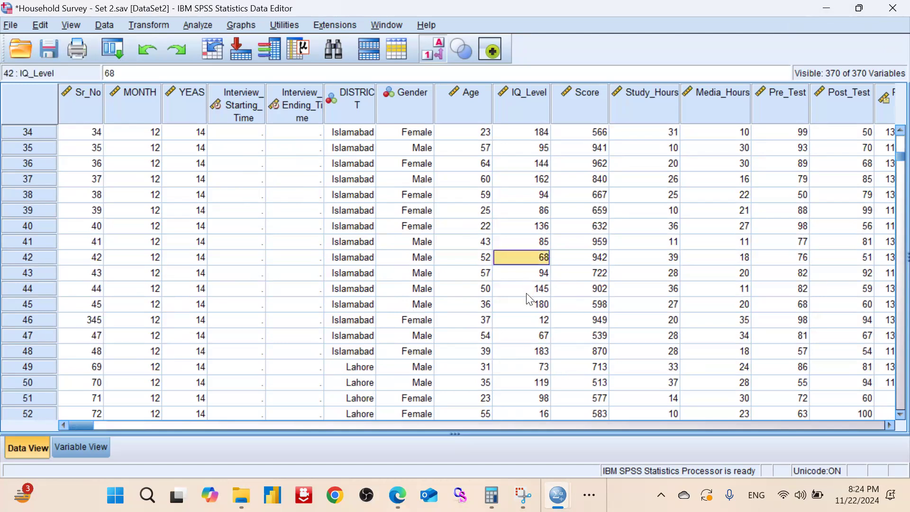
pyautogui.write('79')
pyautogui.click(554, 293)
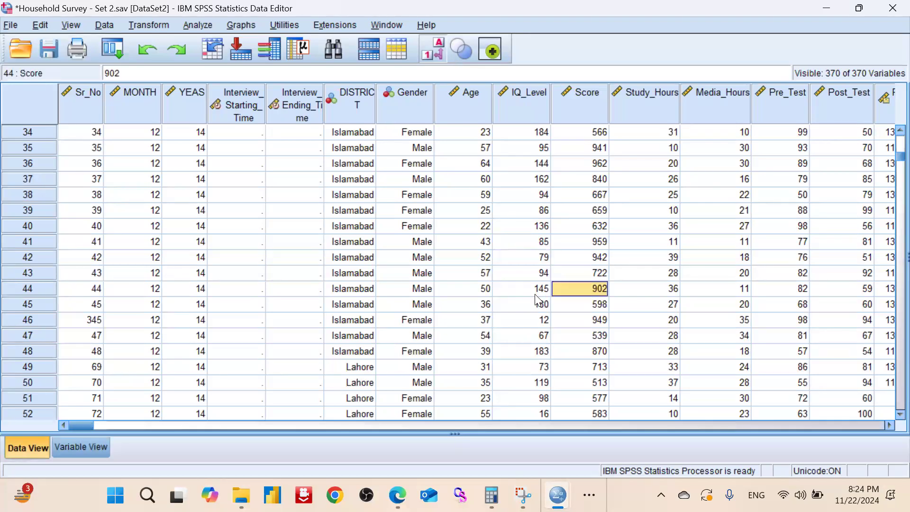
# - Set Age in row 44 to 60
pyautogui.click(654, 260)
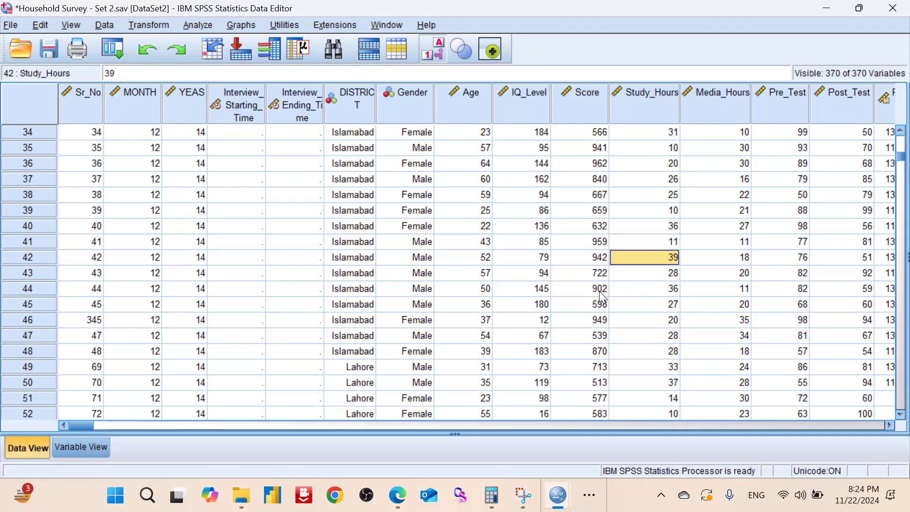
pyautogui.click(471, 277)
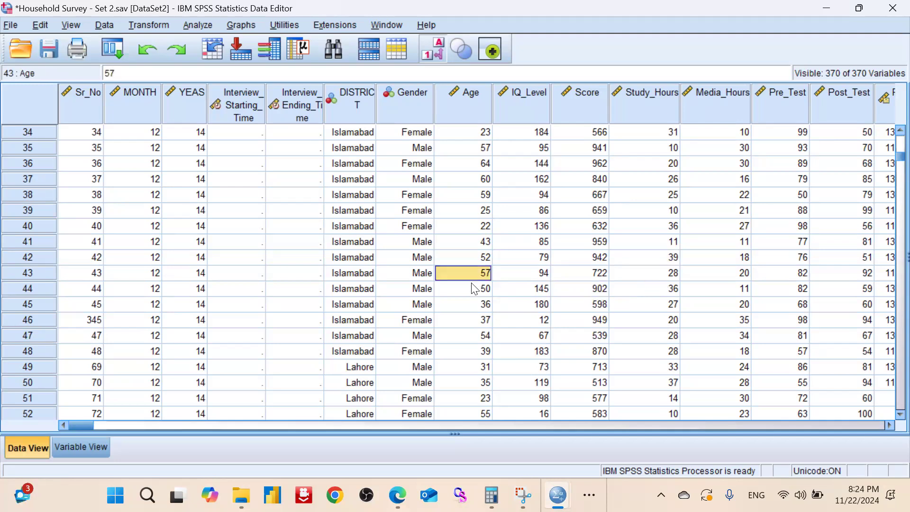
pyautogui.click(471, 290)
pyautogui.write('60')
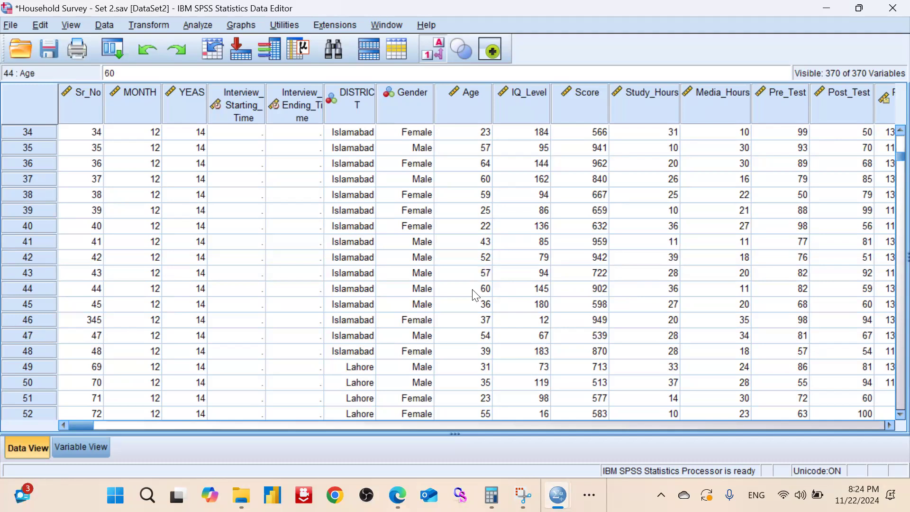
pyautogui.press('Return')
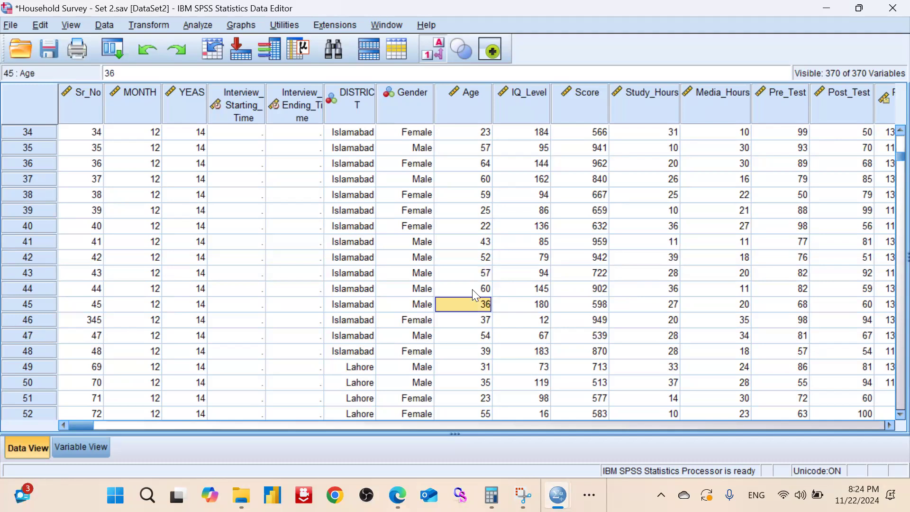
# - Save the Set 2 dataset and widen the DISTRICT column so its full name fits on one line
pyautogui.hotkey('ctrl', 's')
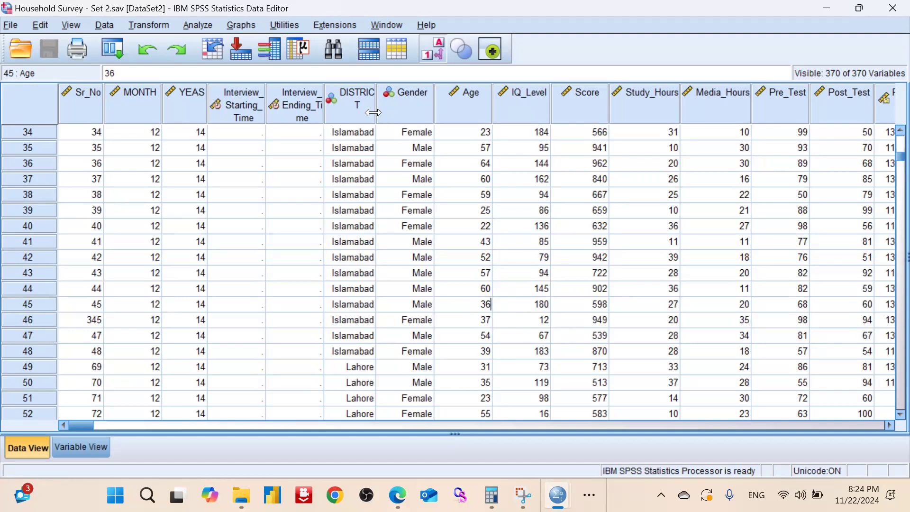
pyautogui.moveTo(373, 113); pyautogui.dragTo(380, 110)
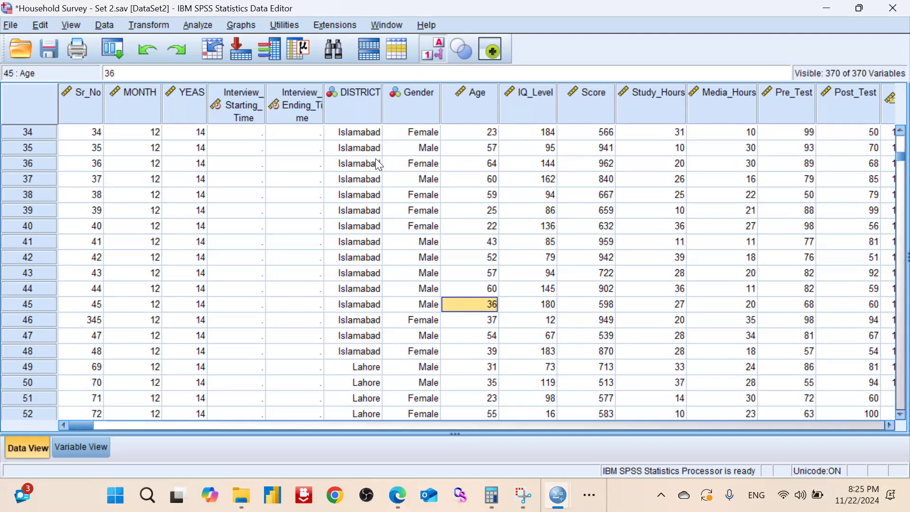
pyautogui.click(108, 28)
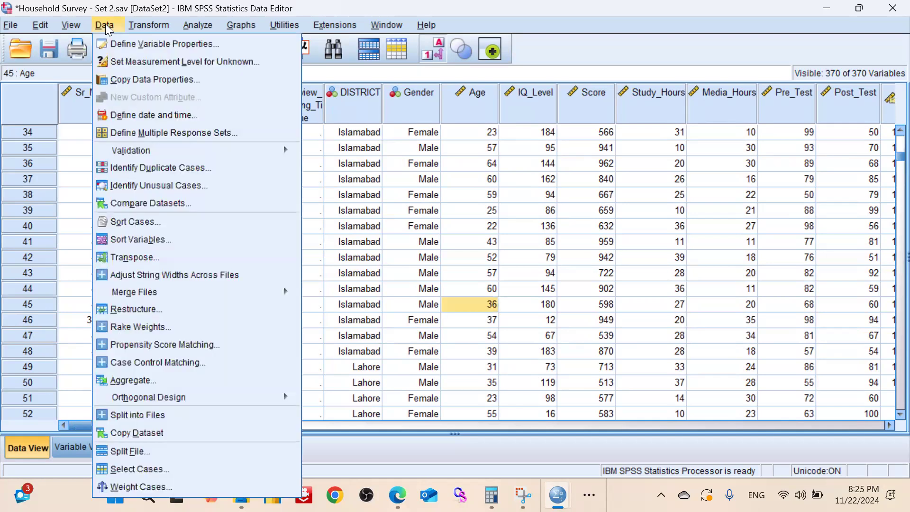
pyautogui.click(168, 203)
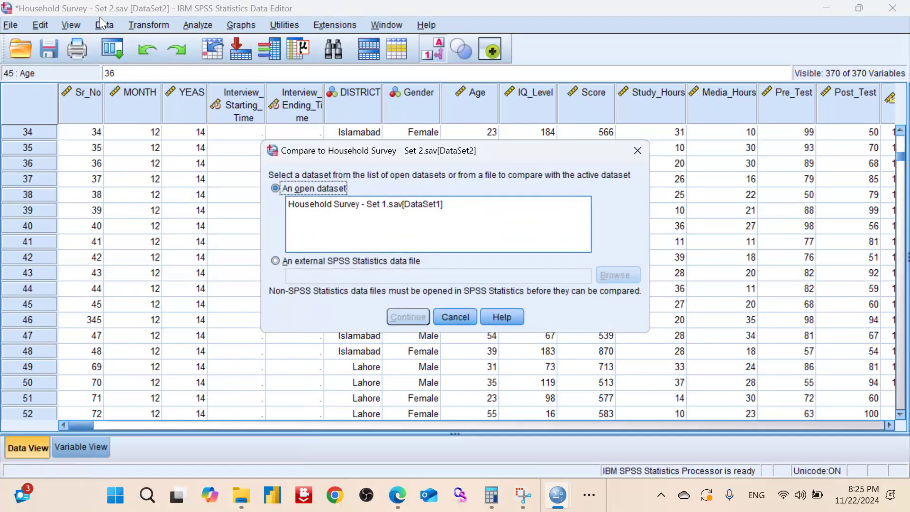
pyautogui.click(345, 205)
pyautogui.click(428, 318)
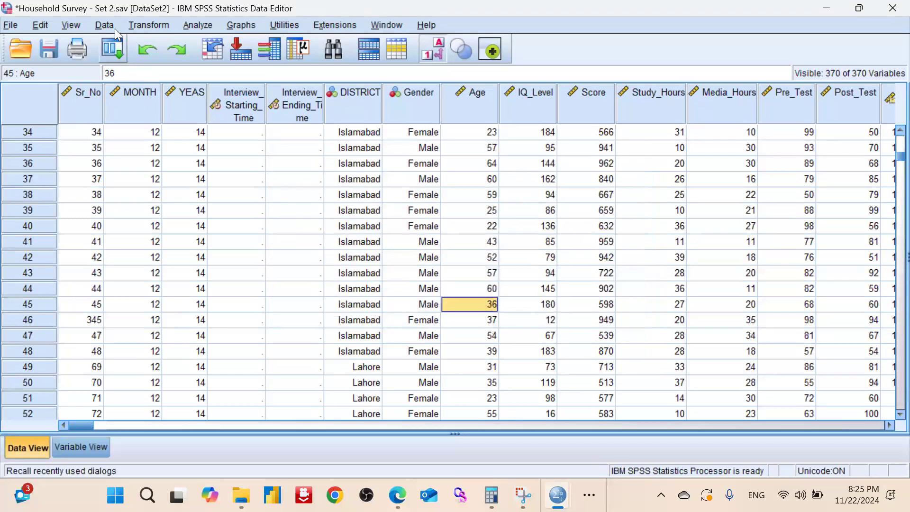
# - Start Compare Datasets for Set 2 and select the open dataset Household Survey - Set 1.sav as the comparison dataset
pyautogui.click(71, 23)
pyautogui.moveTo(102, 22)
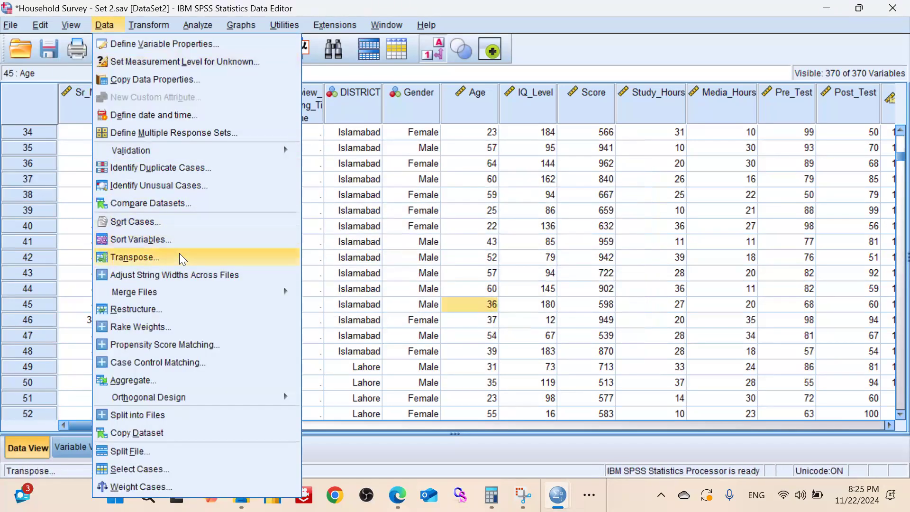
pyautogui.click(183, 204)
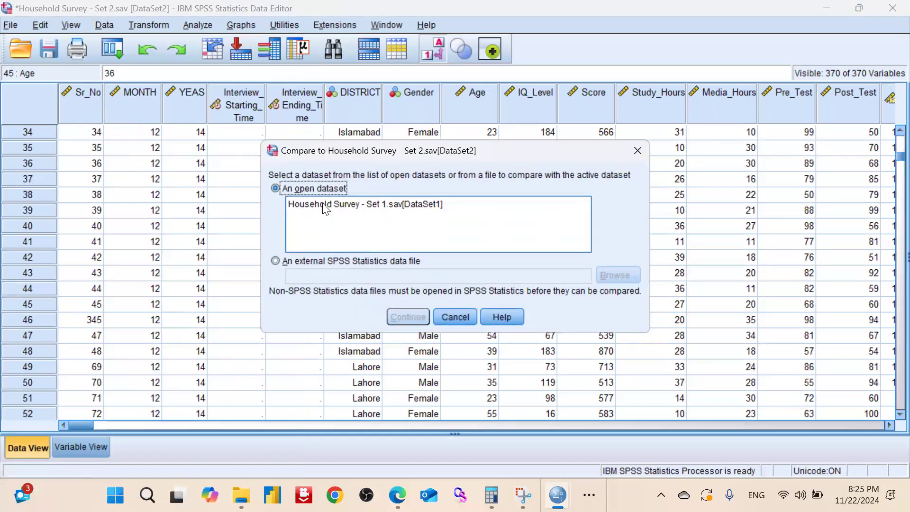
pyautogui.click(337, 209)
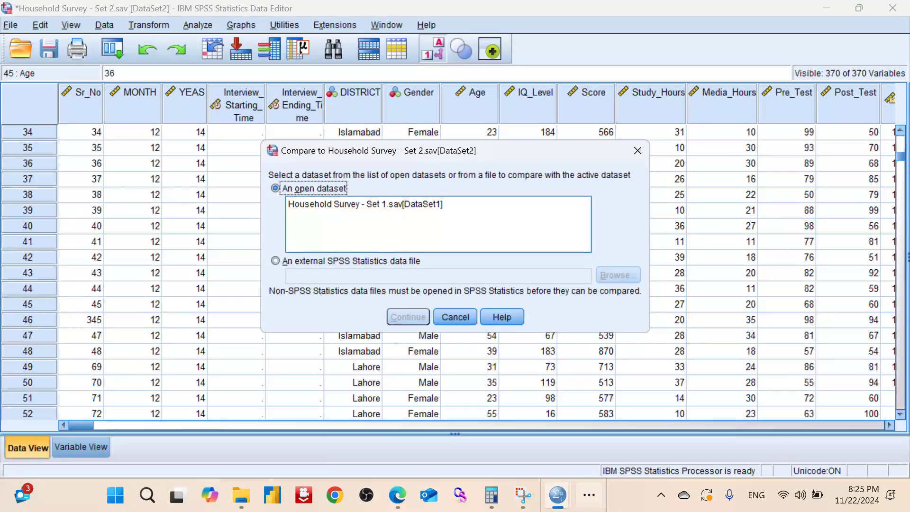
pyautogui.moveTo(558, 492)
pyautogui.click(559, 426)
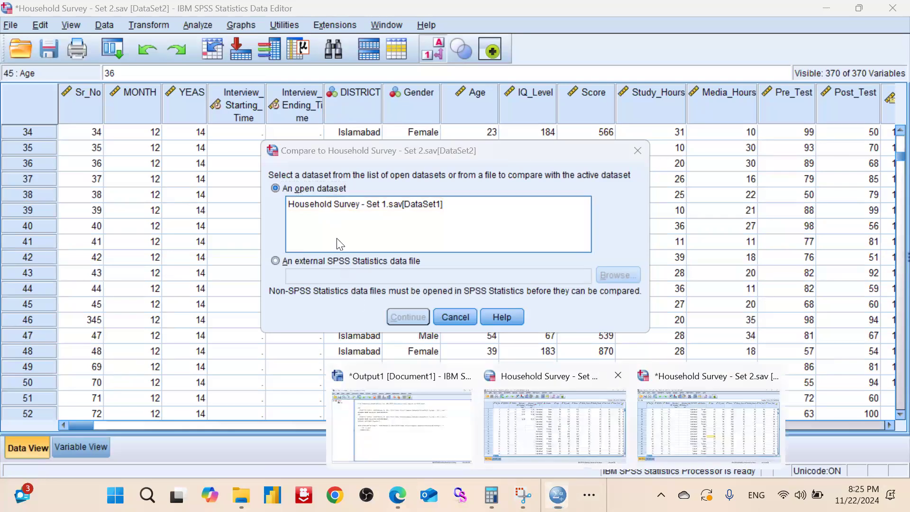
pyautogui.click(339, 204)
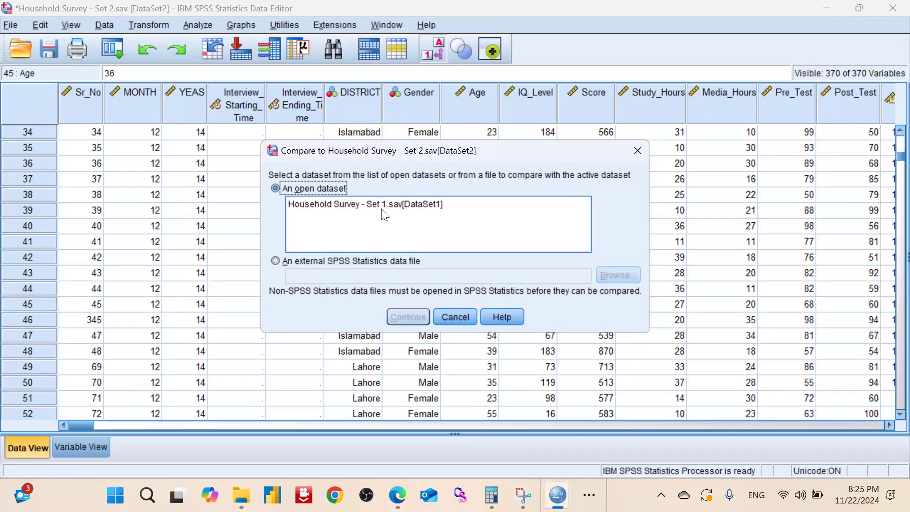
pyautogui.click(321, 204)
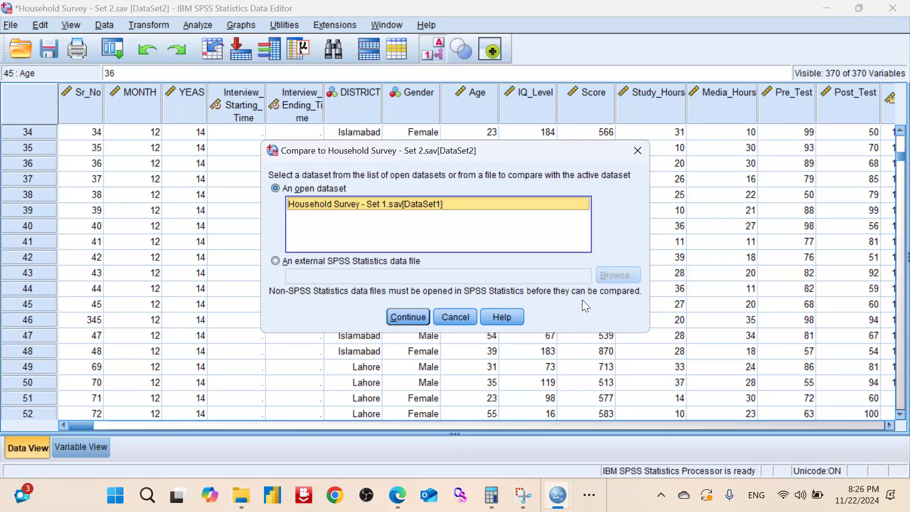
pyautogui.click(275, 261)
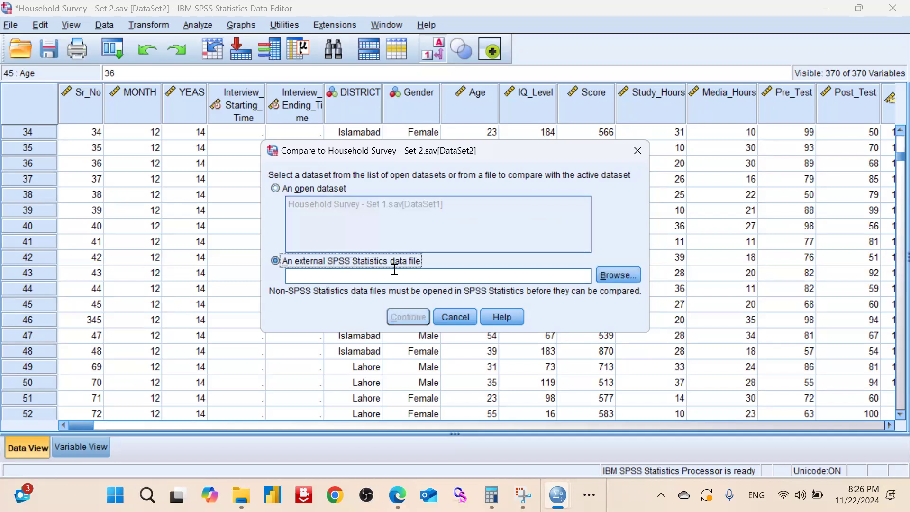
pyautogui.click(611, 276)
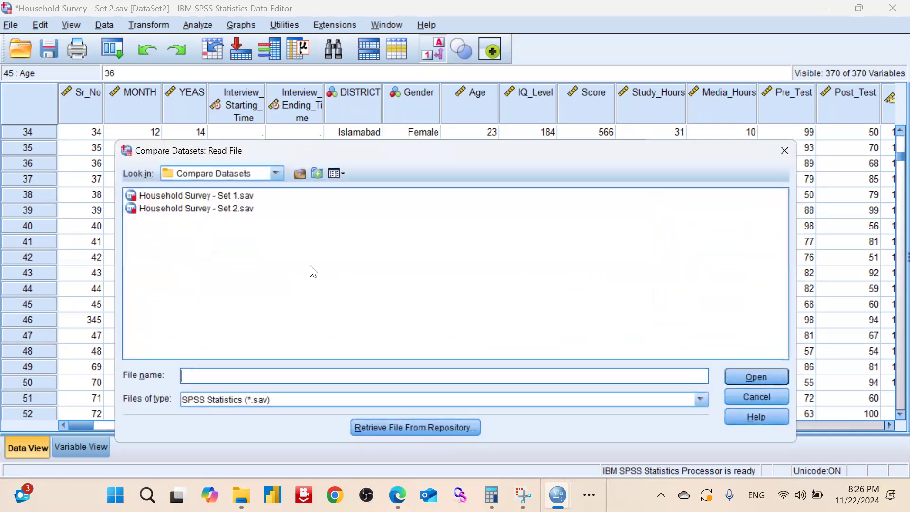
pyautogui.click(225, 199)
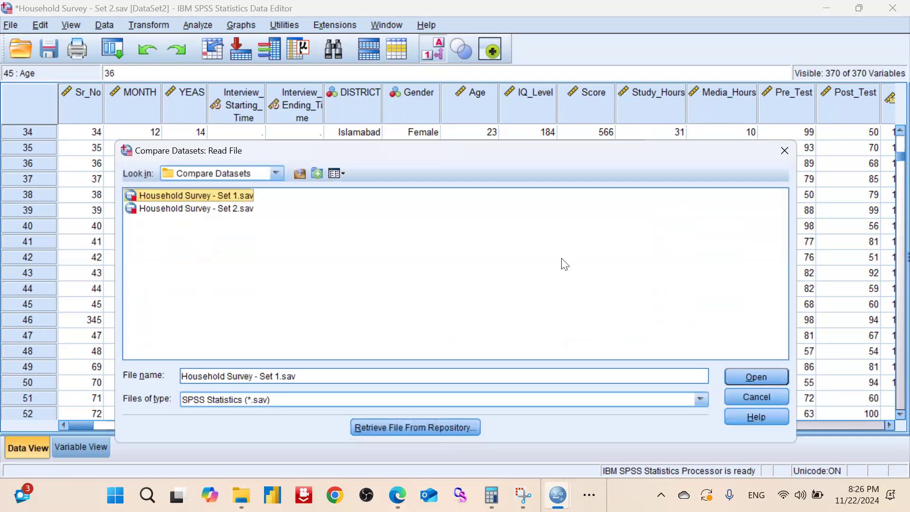
pyautogui.moveTo(707, 150); pyautogui.dragTo(609, 151)
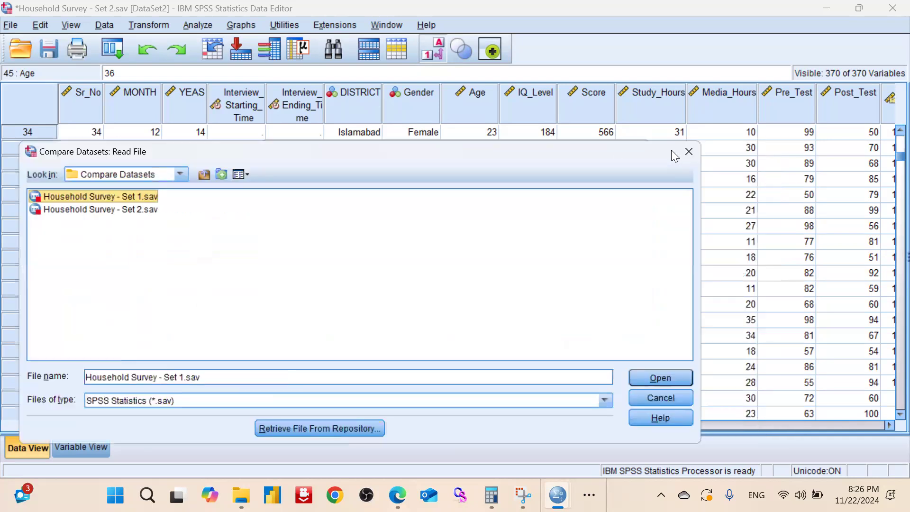
pyautogui.click(692, 152)
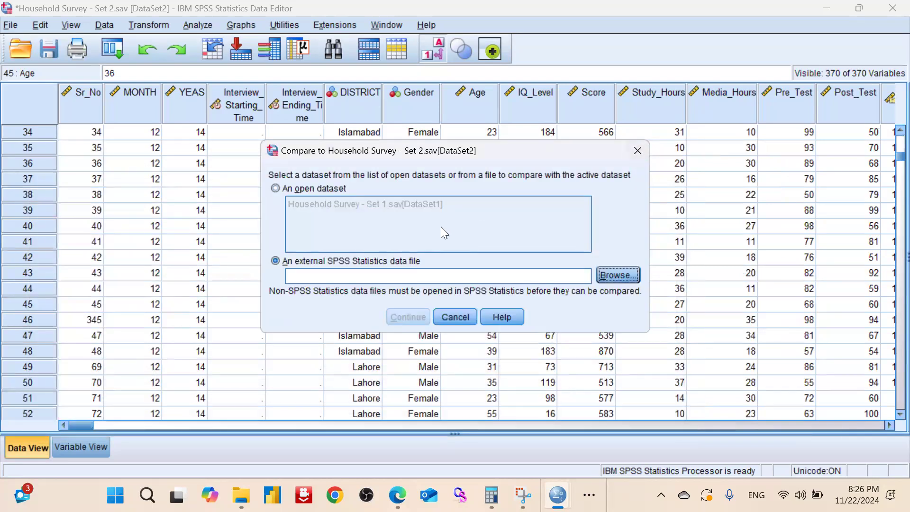
pyautogui.click(274, 188)
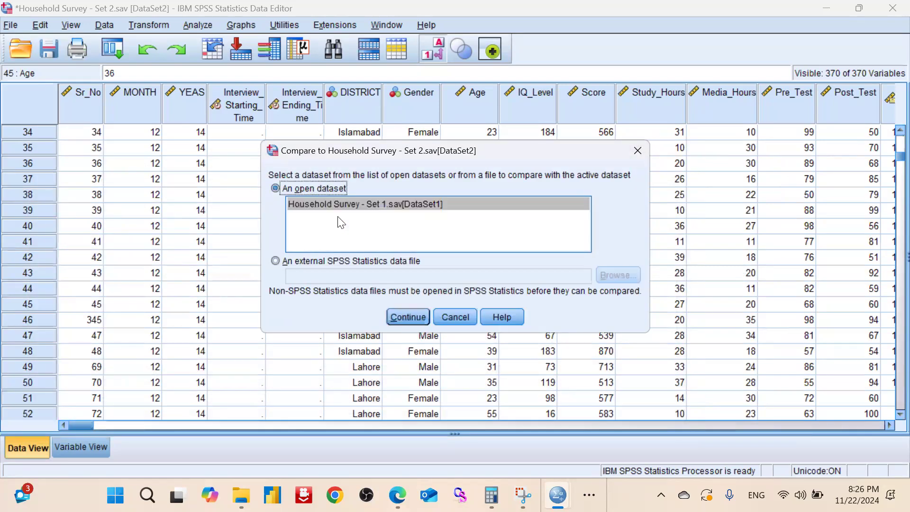
# - Compare Set 2 with the open Set 1 dataset, adding all matched fields to the fields to compare, and run the comparison
pyautogui.click(408, 318)
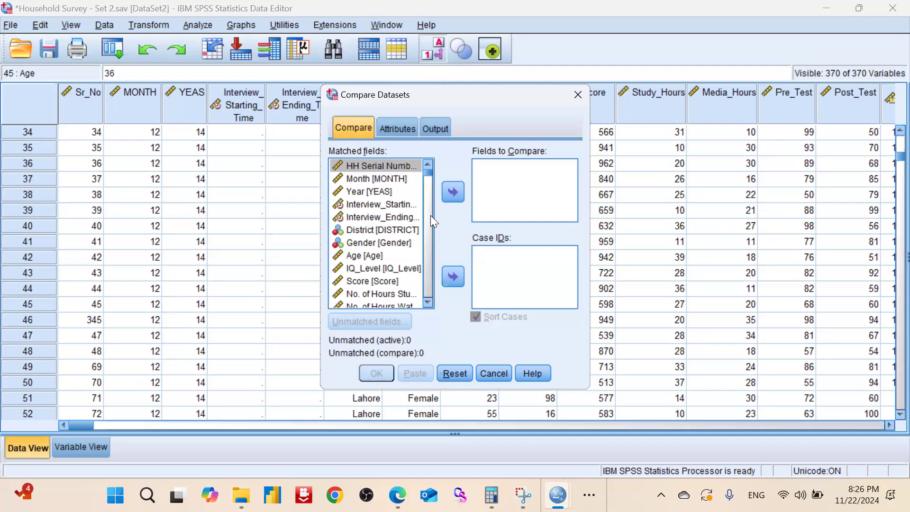
pyautogui.click(397, 247)
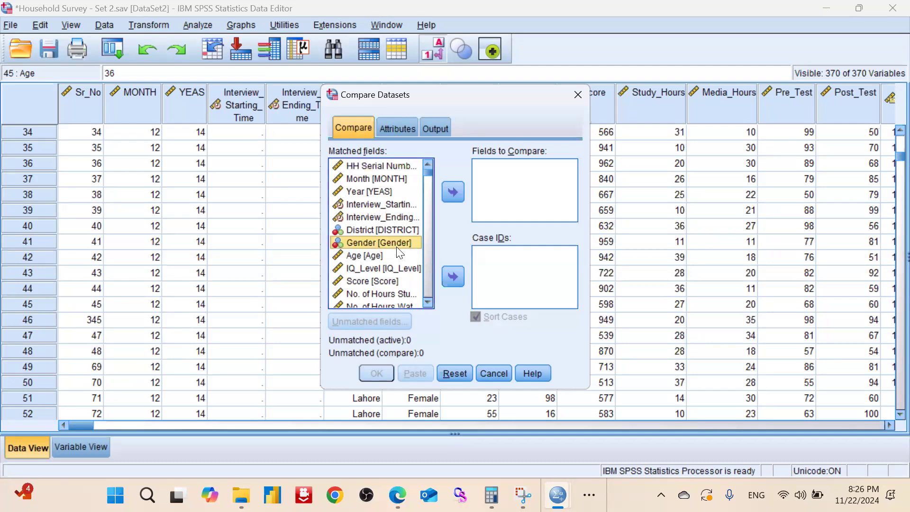
pyautogui.hotkey('ctrl', 'a')
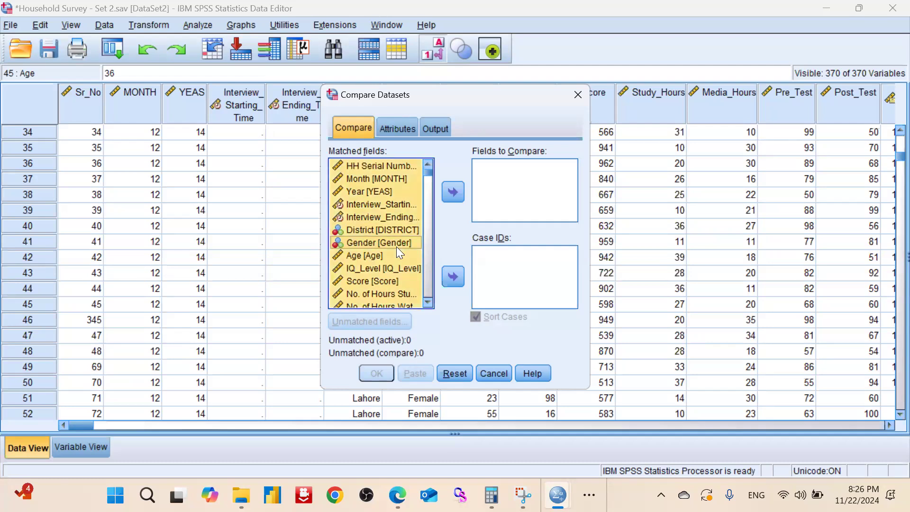
pyautogui.click(453, 192)
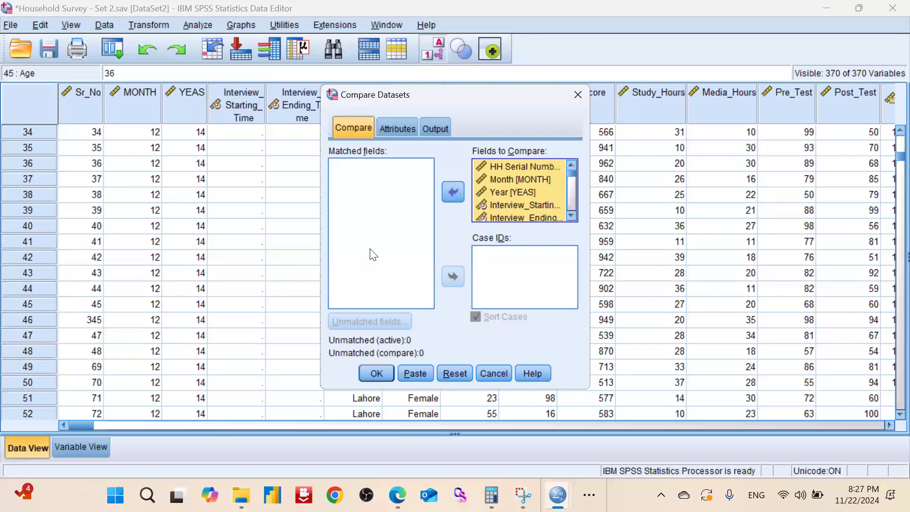
pyautogui.click(376, 373)
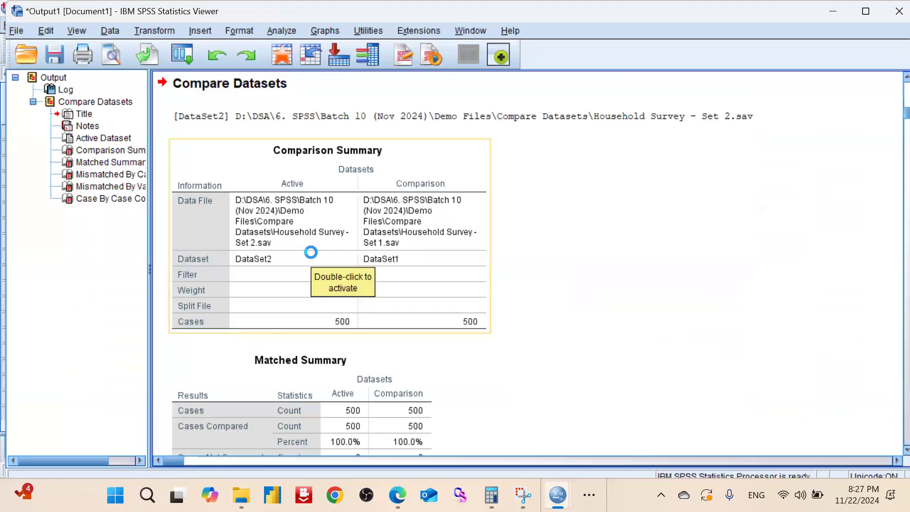
# - Examine the Comparison Summary, Matched Summary and Mismatched By Cases tables in the comparison output
pyautogui.click(530, 256)
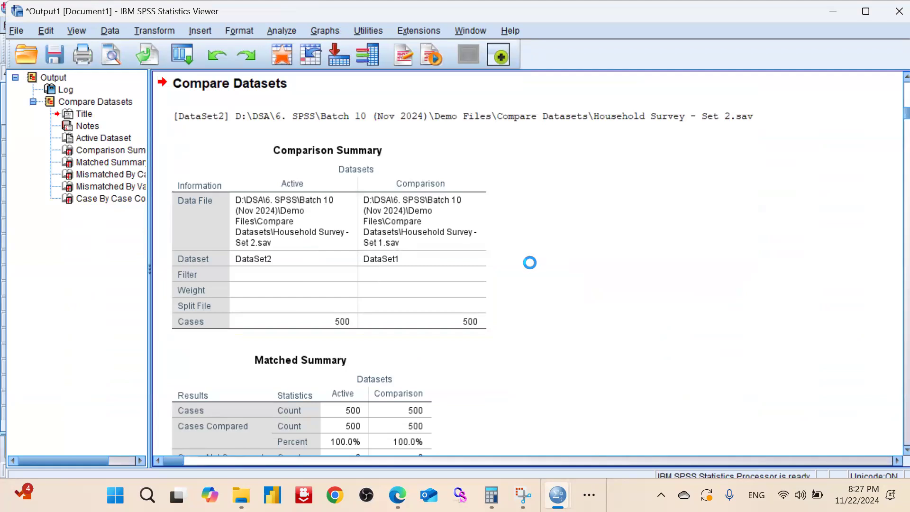
pyautogui.scroll(1, 412, 233)
pyautogui.scroll(-1, 439, 238)
pyautogui.scroll(-3, 596, 278)
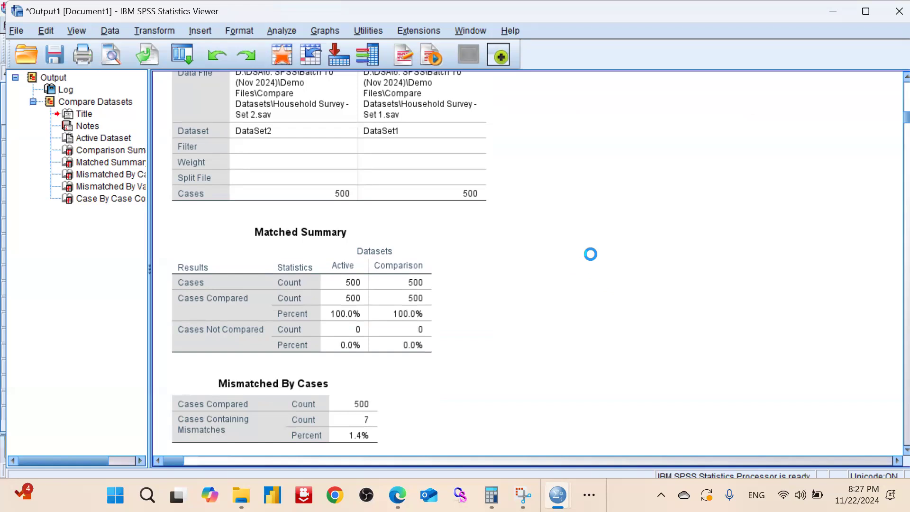
pyautogui.click(353, 326)
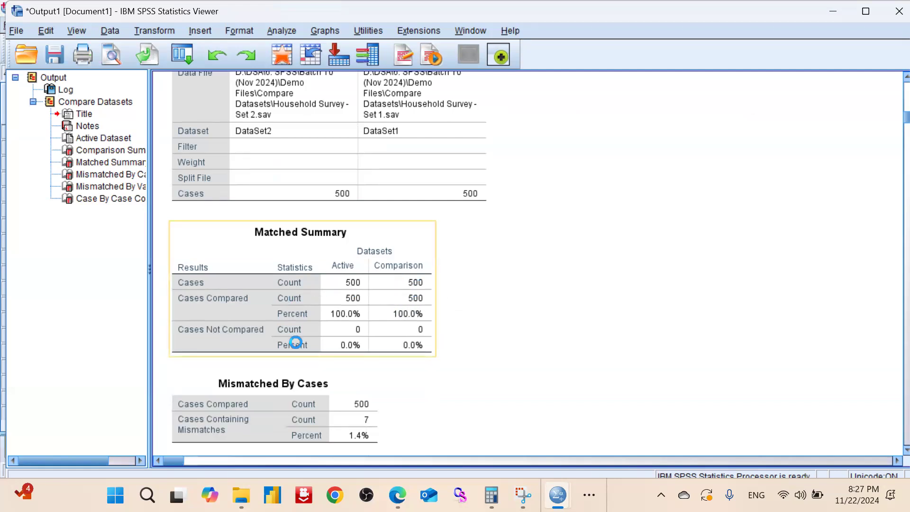
pyautogui.scroll(-2, 333, 327)
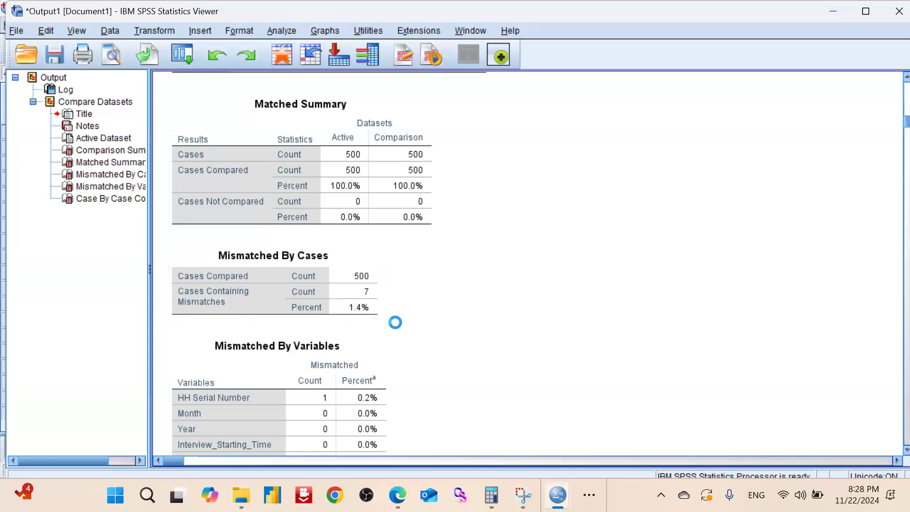
pyautogui.scroll(-3, 394, 322)
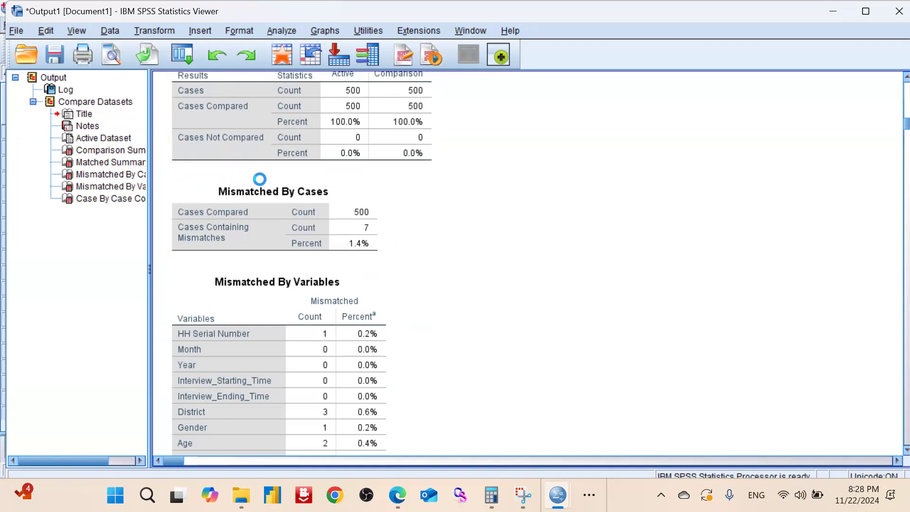
pyautogui.click(361, 214)
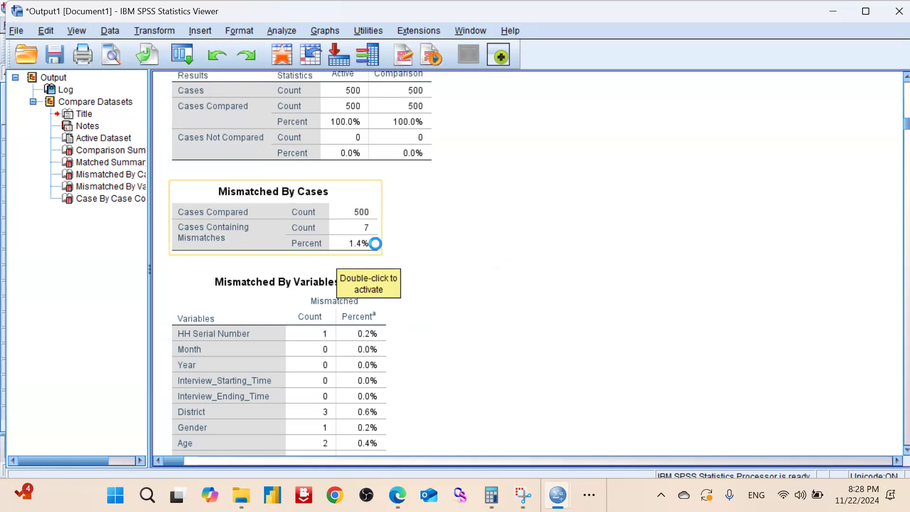
# - Examine the Mismatched By Variables table for the mismatch count and percentage of each variable
pyautogui.scroll(-4, 497, 264)
pyautogui.click(342, 262)
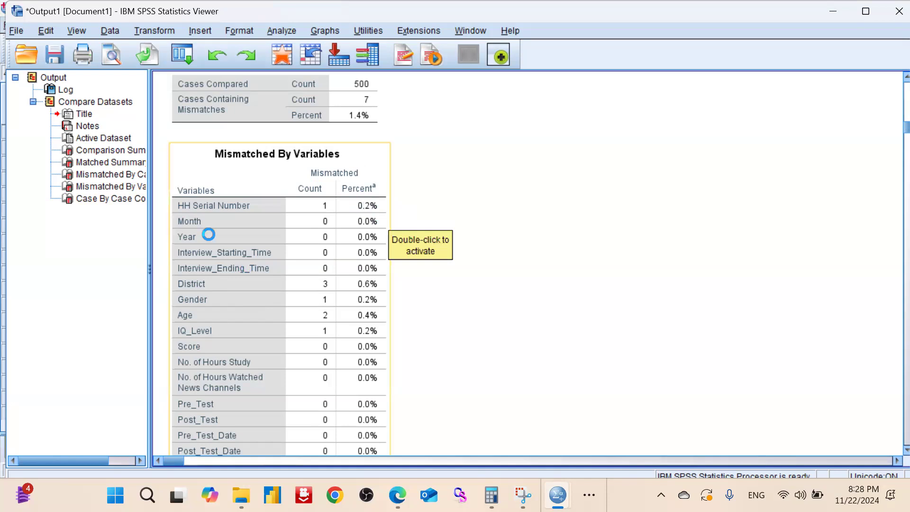
pyautogui.scroll(-3, 223, 260)
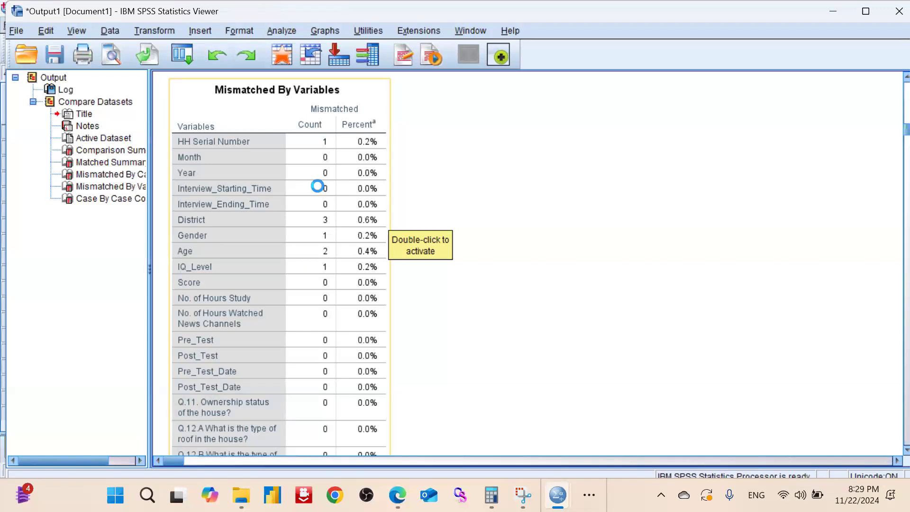
pyautogui.scroll(-15, 318, 186)
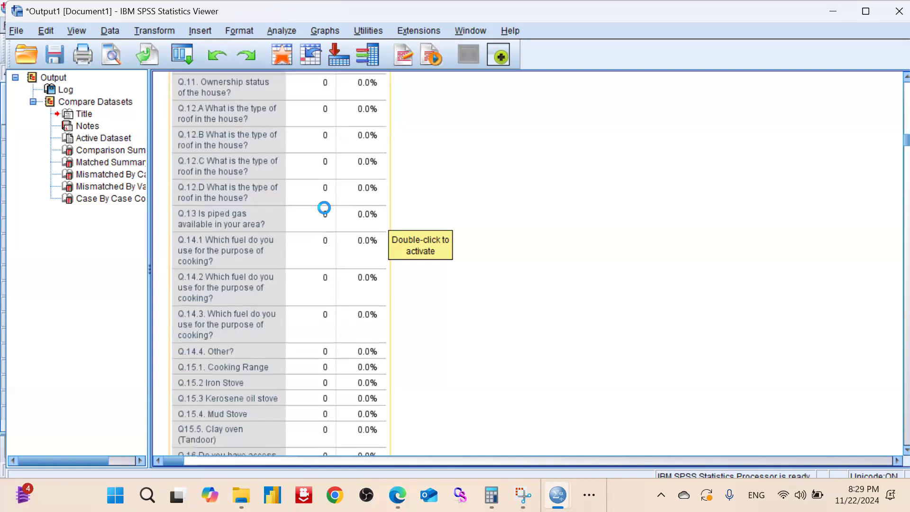
pyautogui.scroll(15, 326, 215)
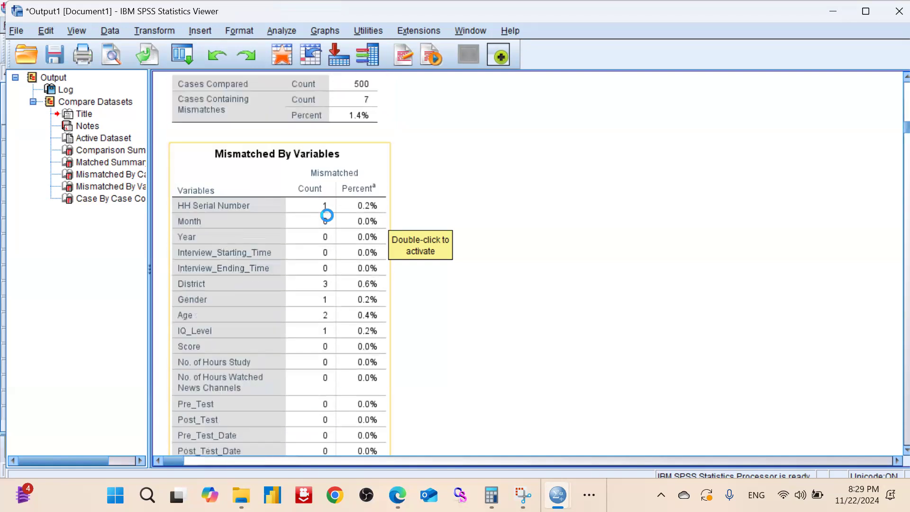
# - Review the Case By Case Comparison table for the differing values in each row of the active and comparison datasets
pyautogui.scroll(-3, 316, 260)
pyautogui.scroll(-20, 321, 253)
pyautogui.scroll(-20, 308, 280)
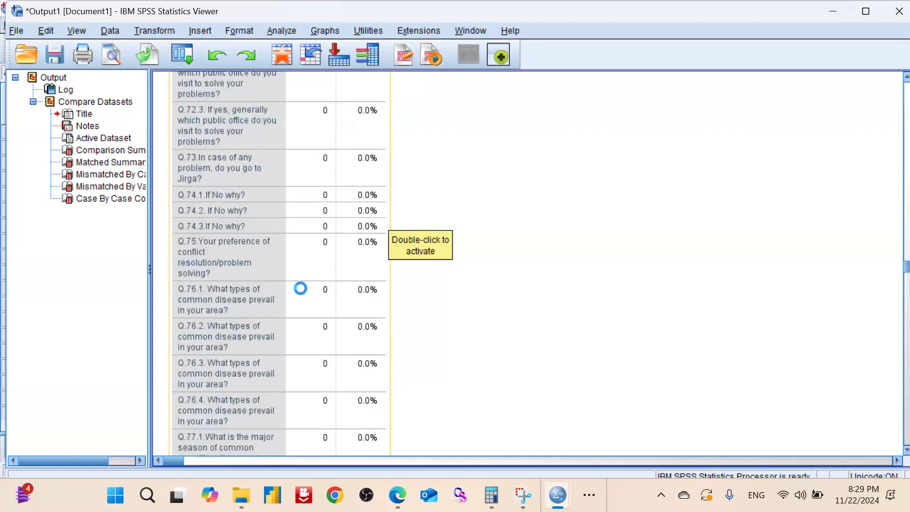
pyautogui.scroll(-20, 301, 288)
pyautogui.scroll(-20, 286, 295)
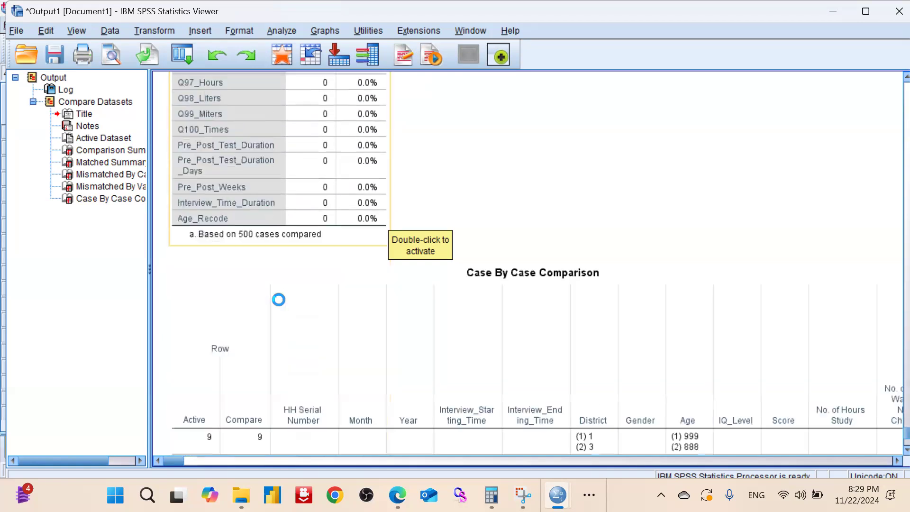
pyautogui.scroll(-5, 279, 299)
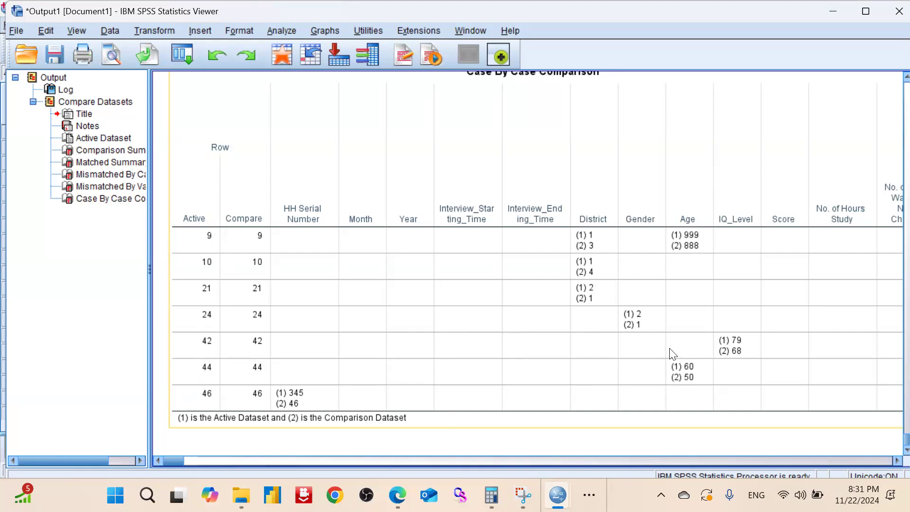
pyautogui.scroll(5, 672, 353)
pyautogui.scroll(-2, 671, 353)
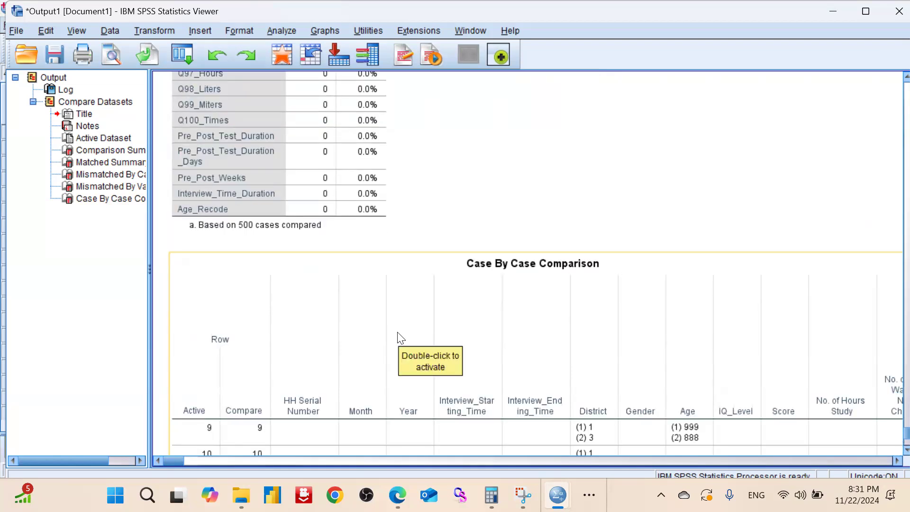
# - Return to the Comparison Summary at the start of the Compare Datasets output
pyautogui.scroll(8, 475, 274)
pyautogui.scroll(15, 468, 292)
pyautogui.scroll(15, 468, 292)
pyautogui.scroll(15, 467, 290)
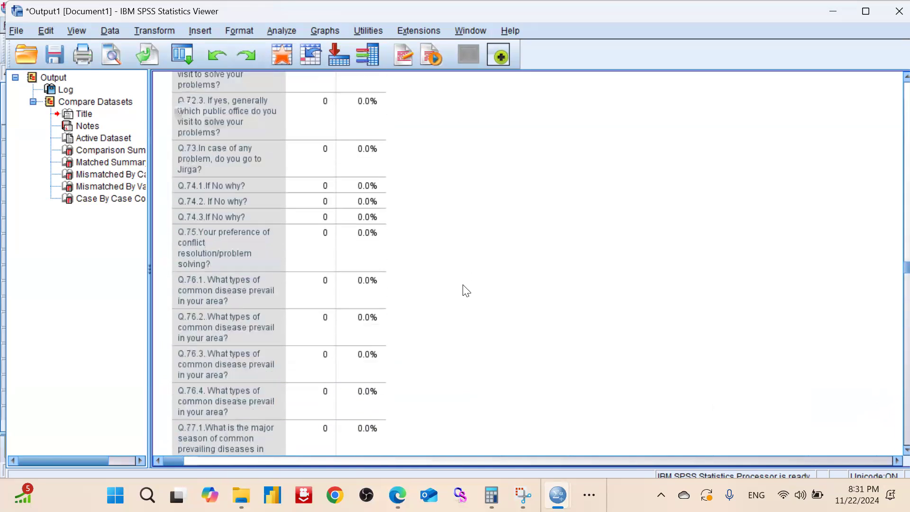
pyautogui.scroll(15, 466, 291)
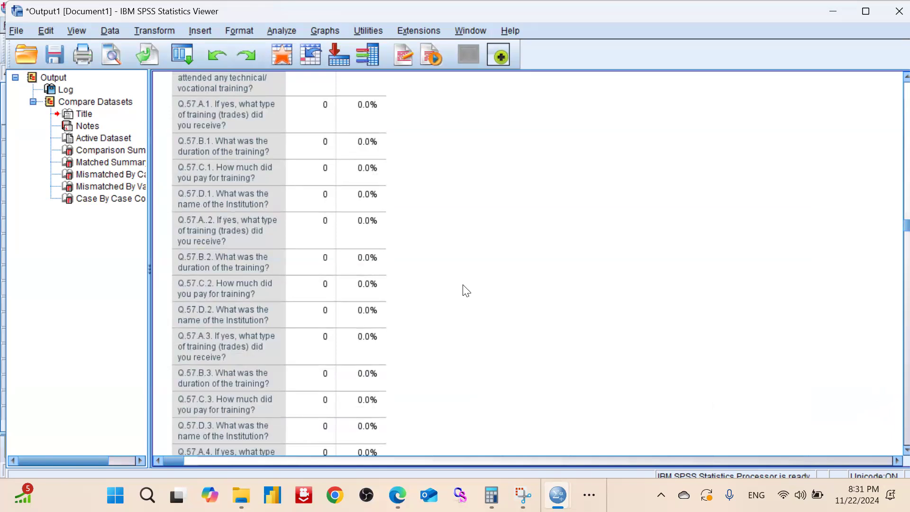
pyautogui.scroll(20, 466, 291)
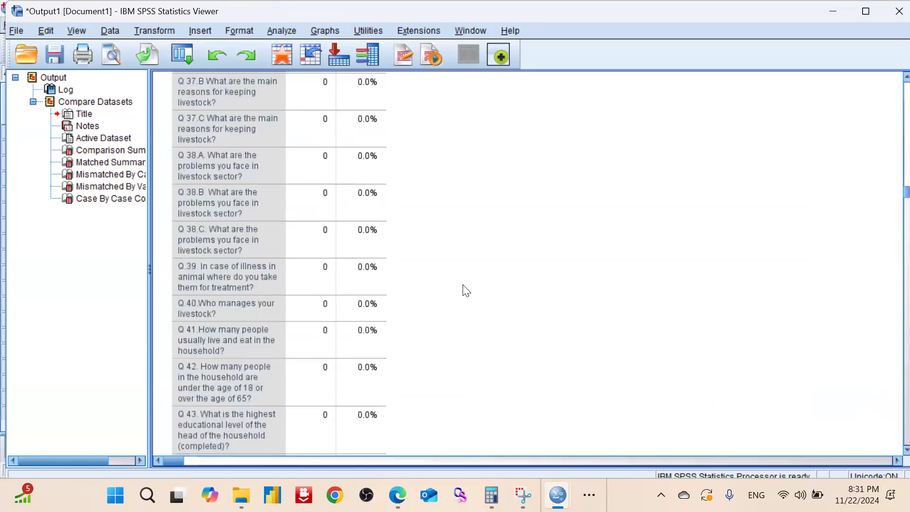
pyautogui.scroll(6, 528, 254)
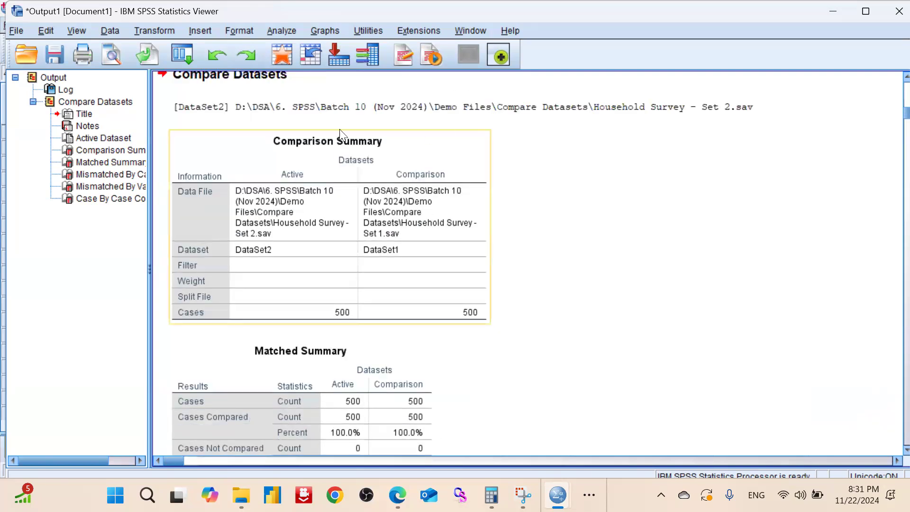